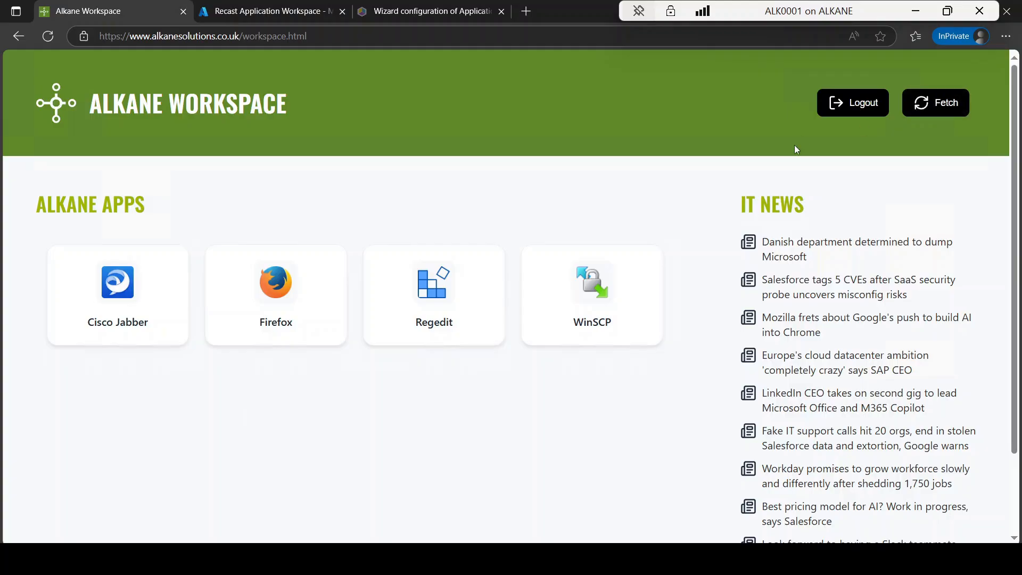
Step: Launch WinSCP from the Alkane Workspace page, dismiss its Login dialog and close the application
left_click(630, 296)
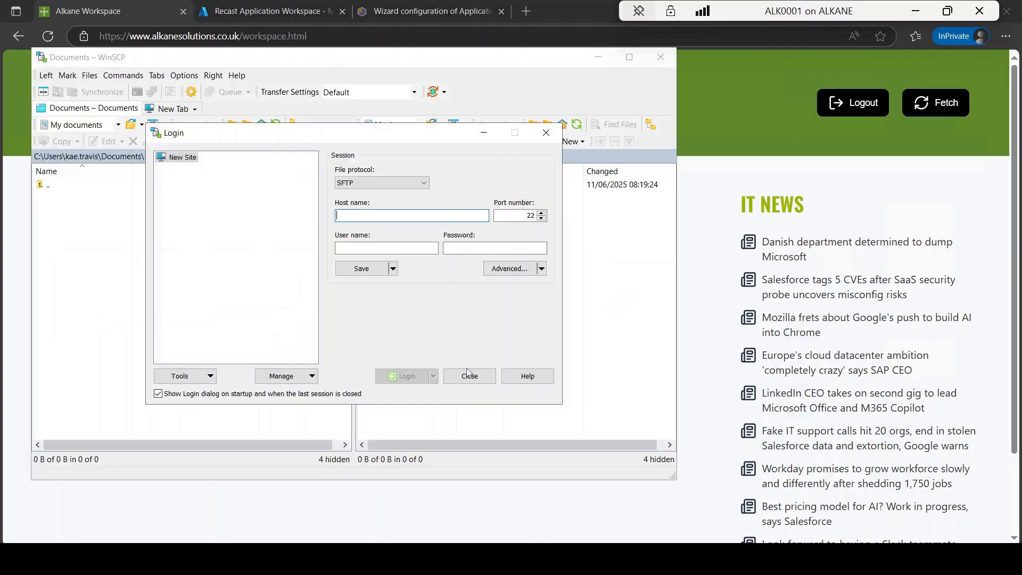
left_click(467, 374)
left_click(660, 57)
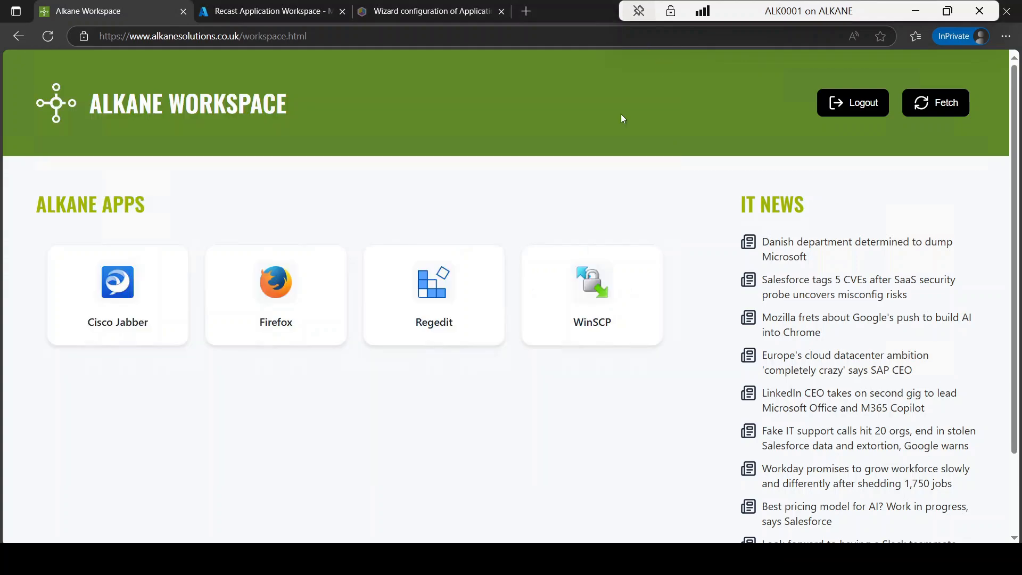
Step: Switch to Microsoft Teams, launch Firefox from its Application Workspace app, and close the Firefox window
left_click(511, 559)
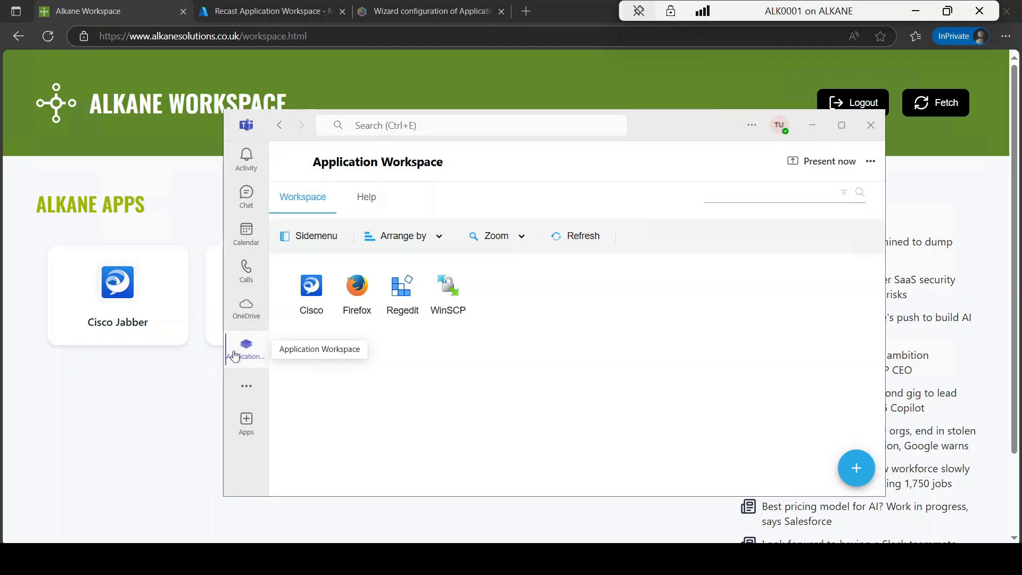
left_click(355, 290)
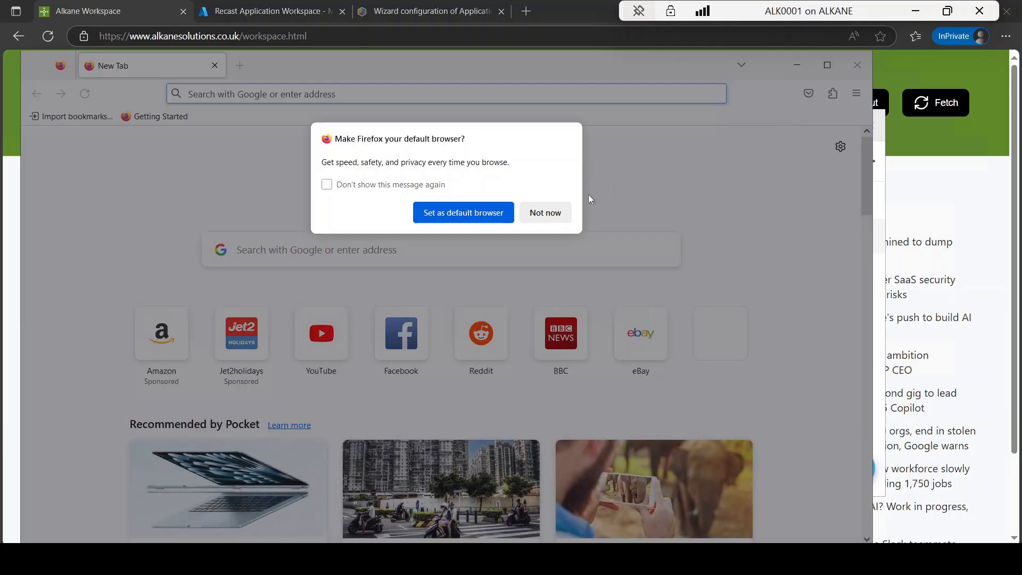
left_click(546, 212)
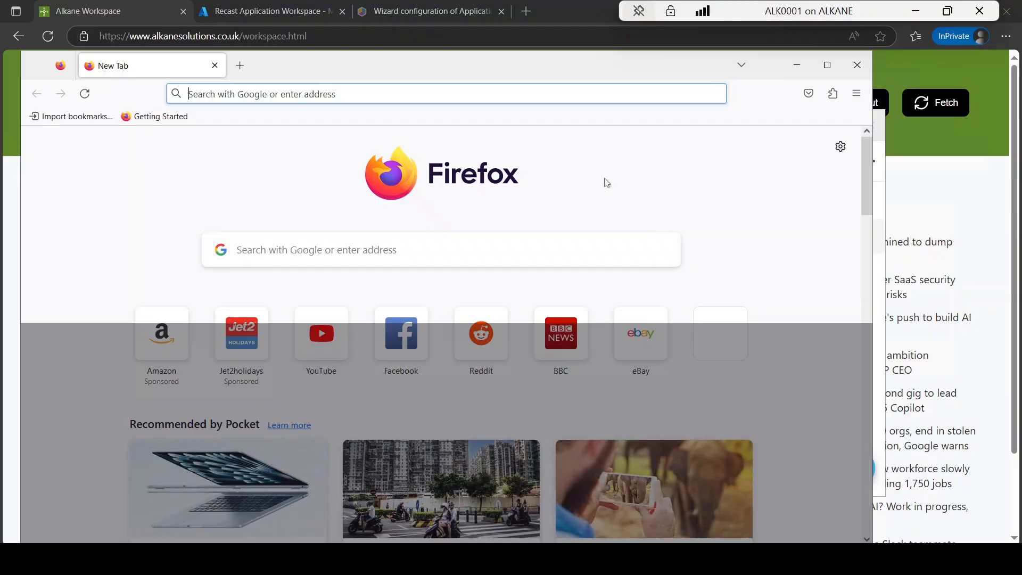
left_click(857, 65)
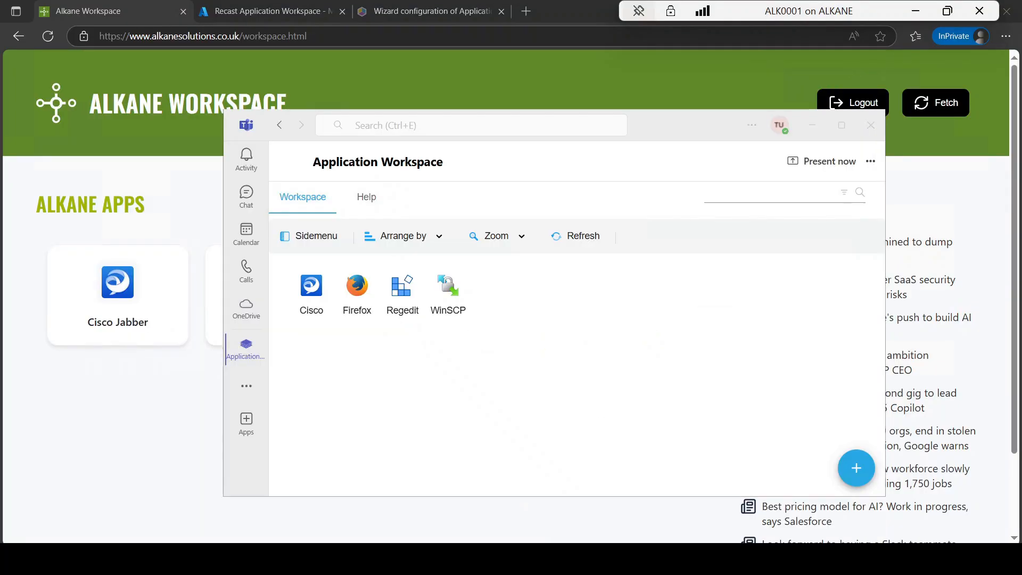
Step: In the Application Workspace desktop window, add the Alkane Admins group as an entitlement of Install Notepad++ MSIX, with stage Production and publish Workspace
key("alt+Tab")
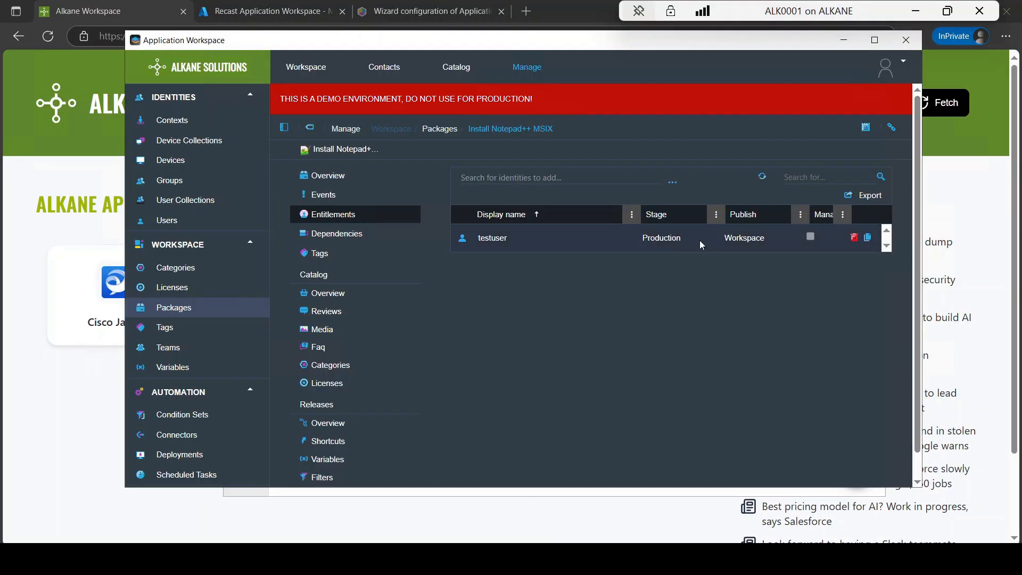
left_click(542, 181)
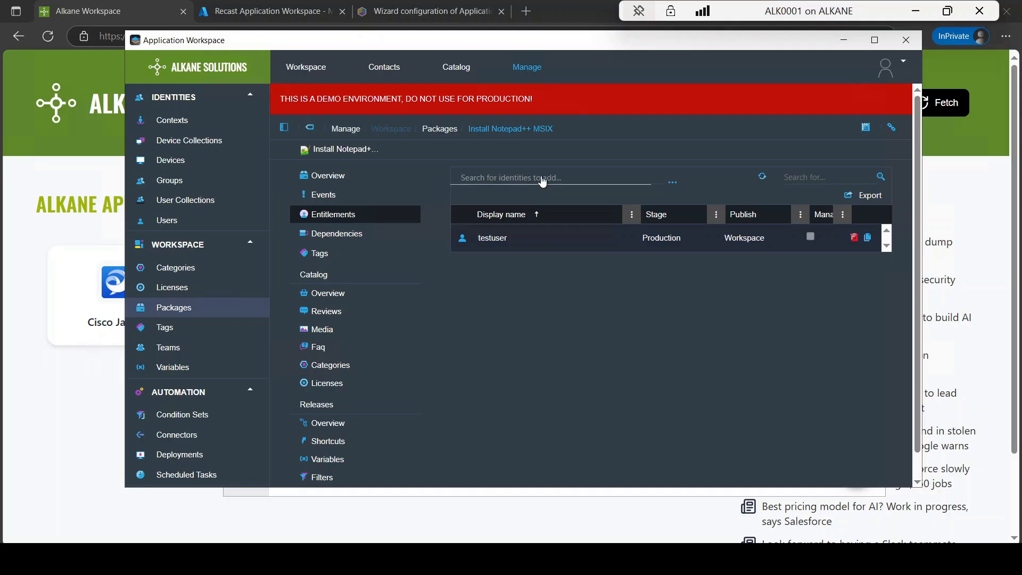
type("alkane adm")
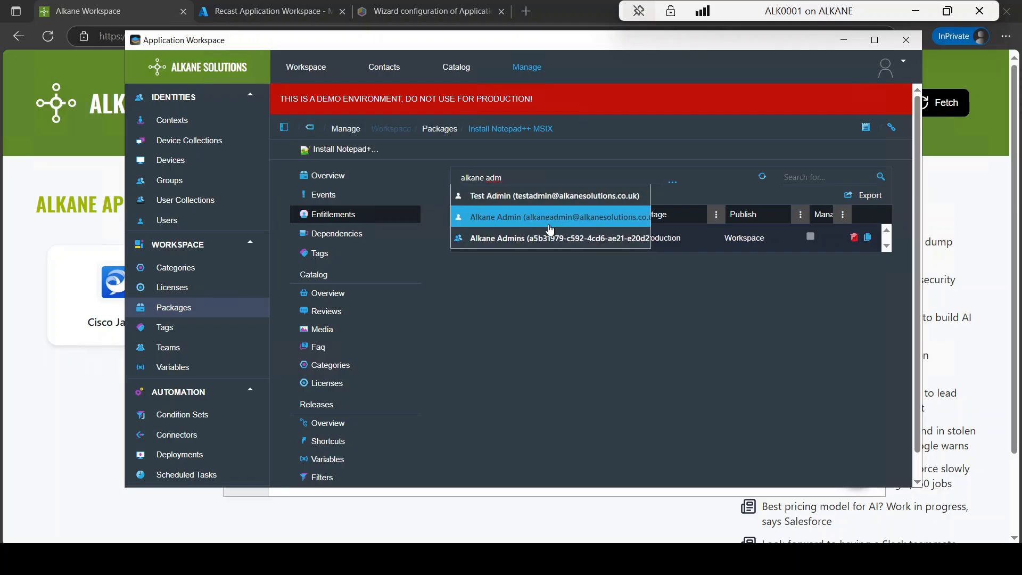
left_click(554, 237)
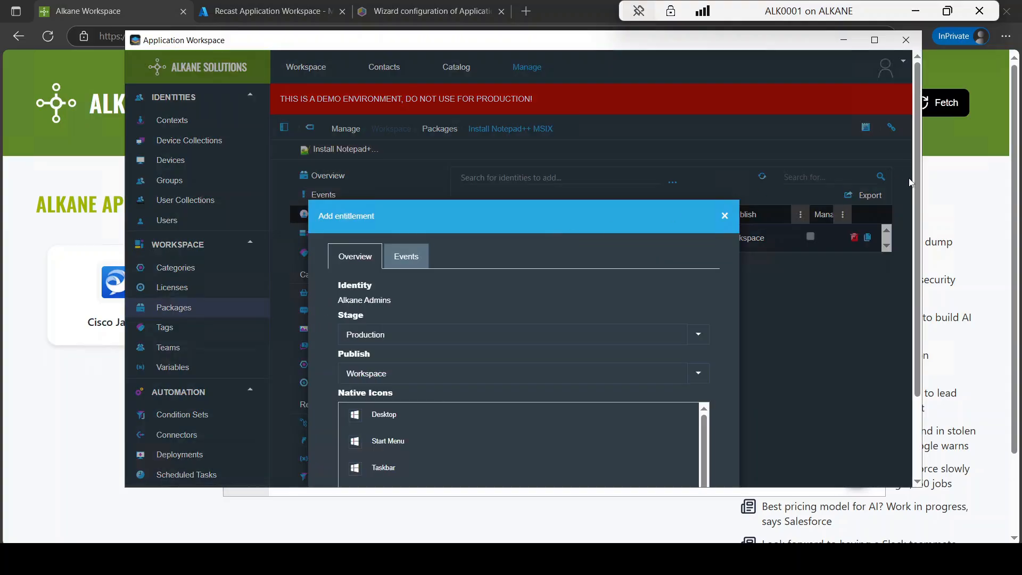
scroll(912, 224, "down", 2)
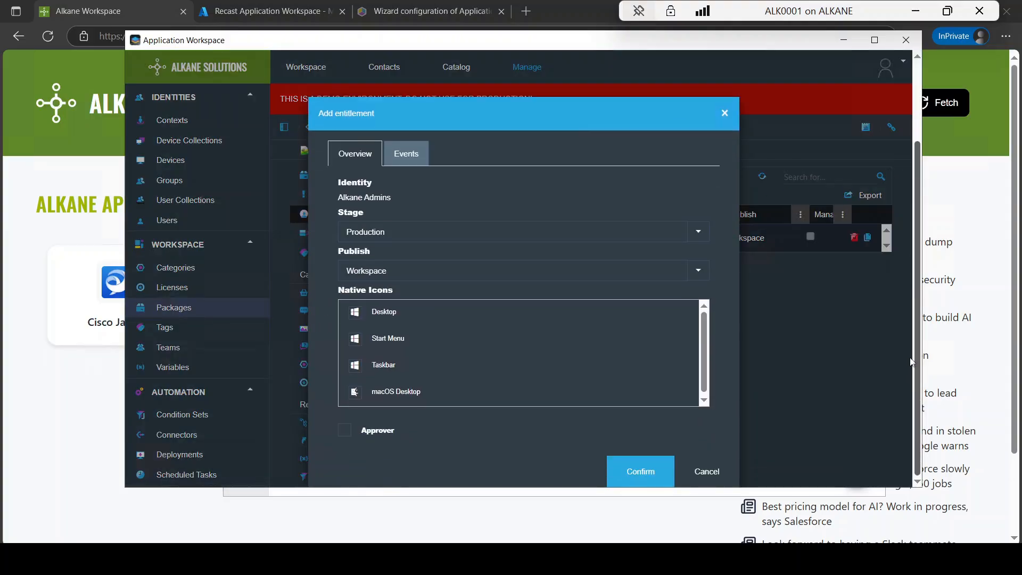
left_click(652, 470)
Step: Return to the Alkane Workspace page, fetch the updated app list, and test-launch Notepad++, closing it again
left_click(61, 451)
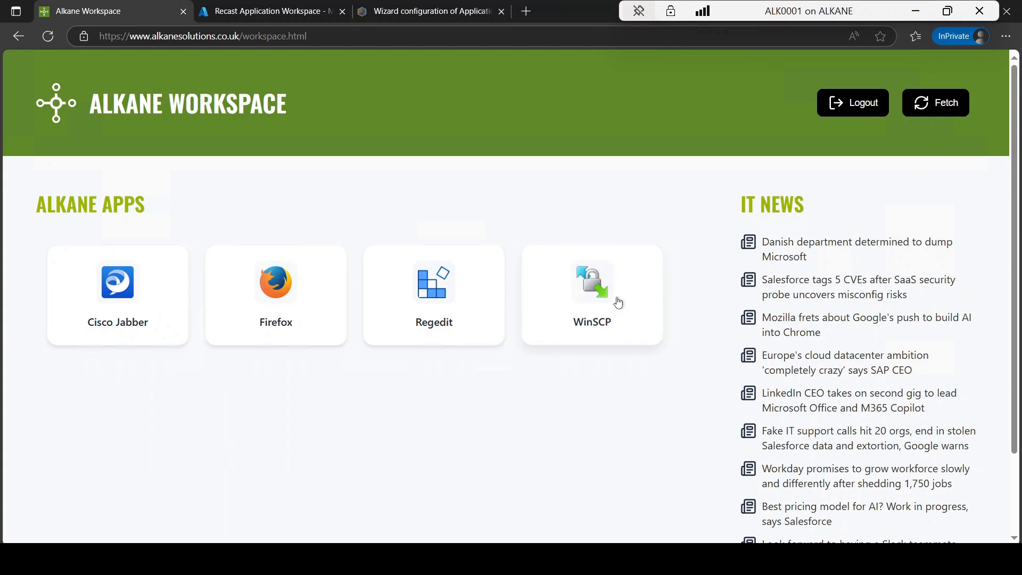
left_click(942, 103)
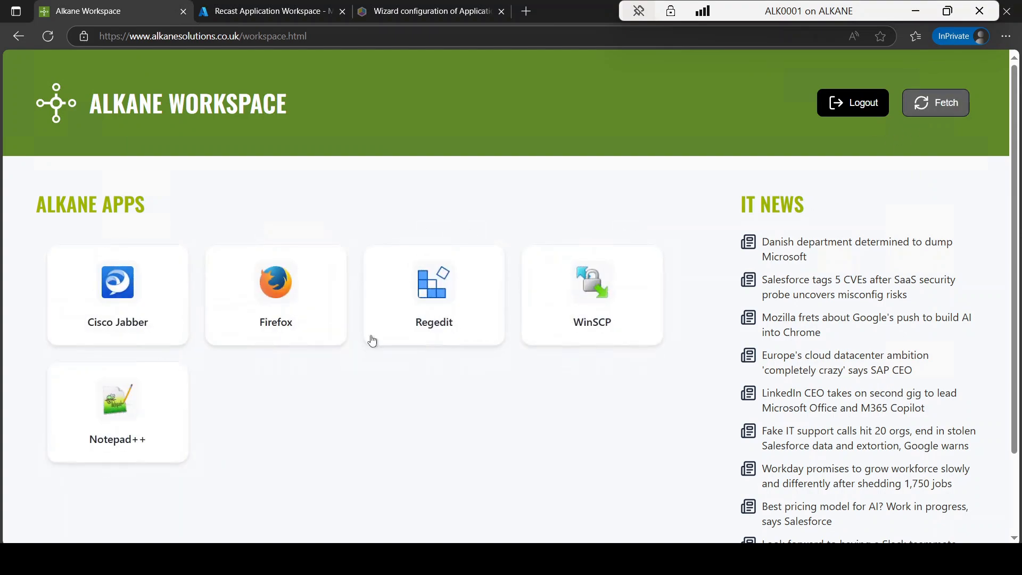
left_click(164, 407)
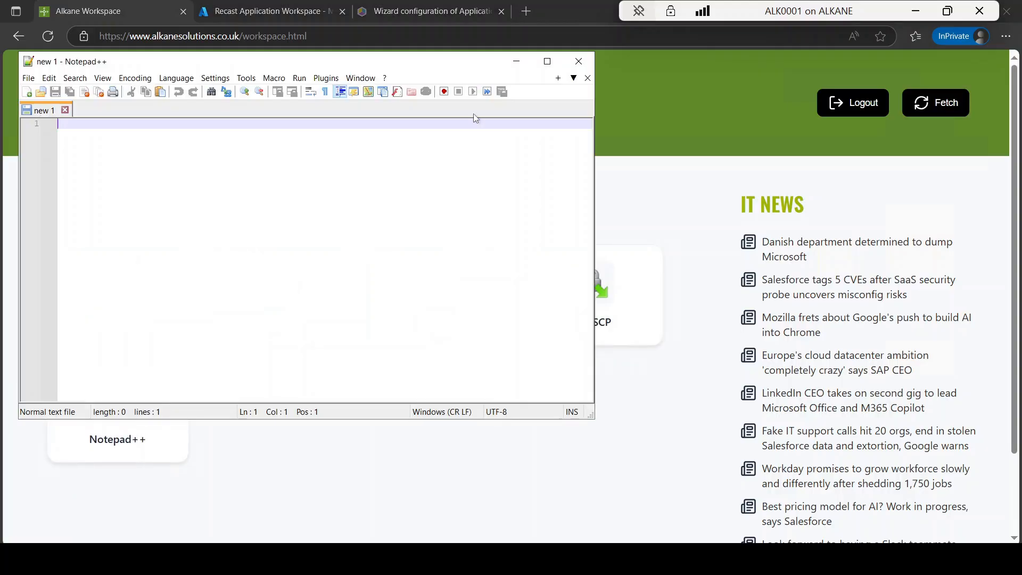
left_click(578, 61)
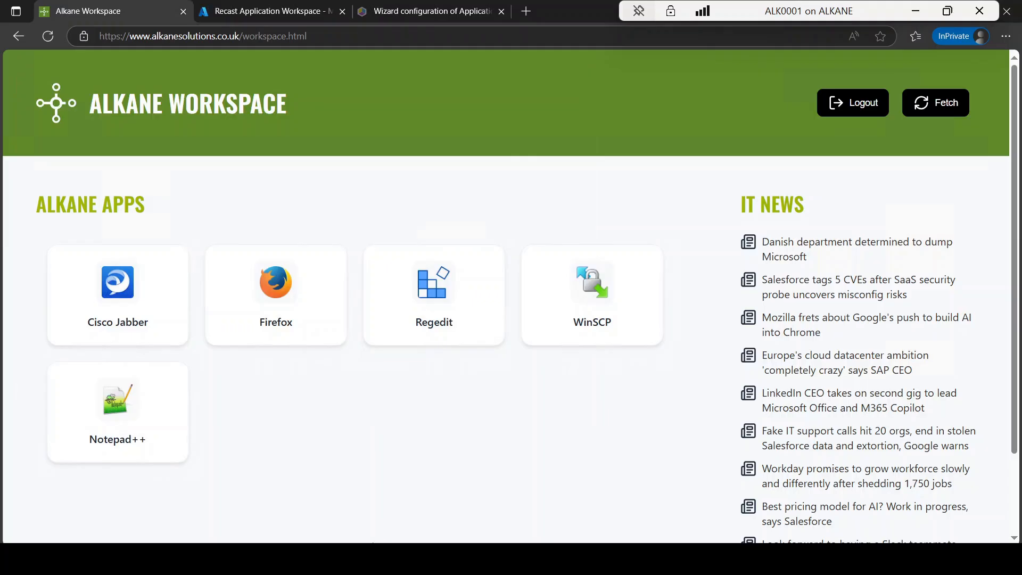
Step: Refresh the Application Workspace app list in Microsoft Teams and test-launch Notepad++ from there, closing it again
left_click(372, 557)
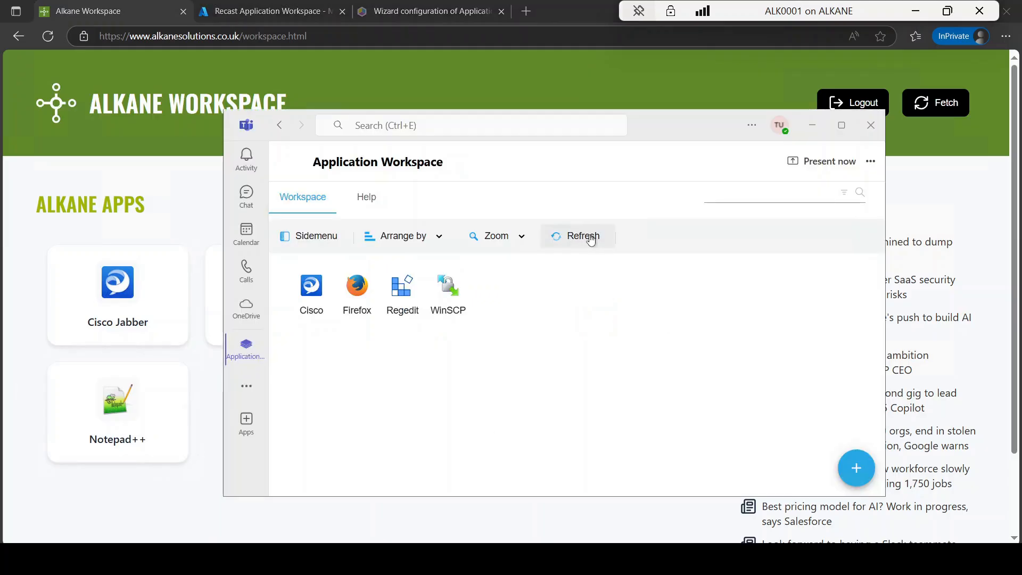
left_click(589, 237)
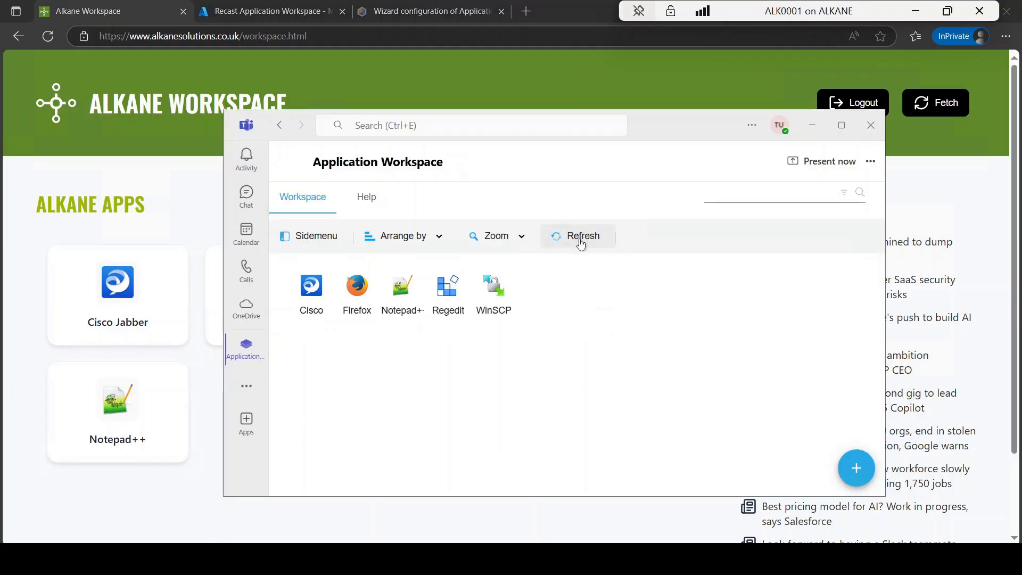
left_click(400, 293)
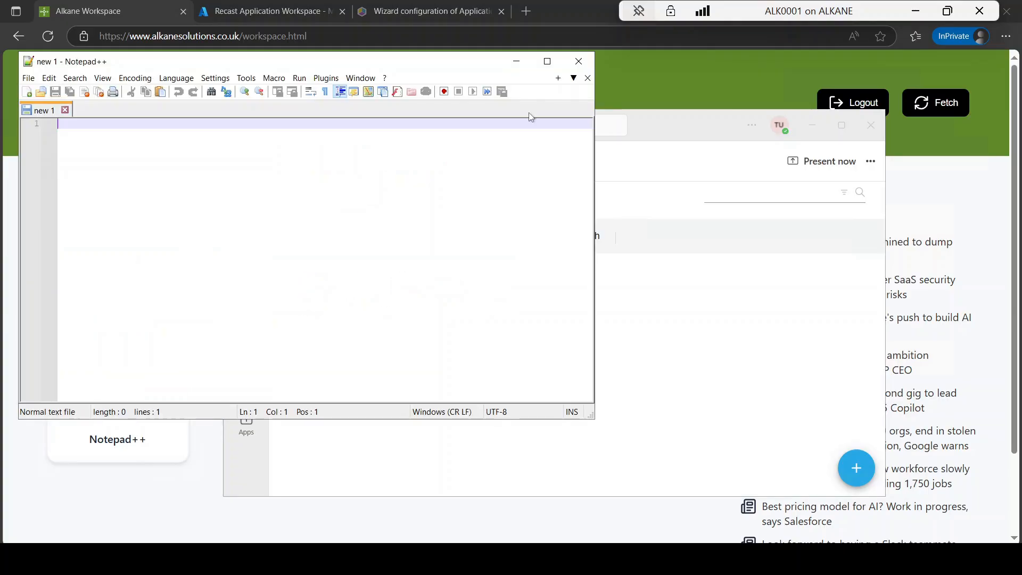
left_click(579, 64)
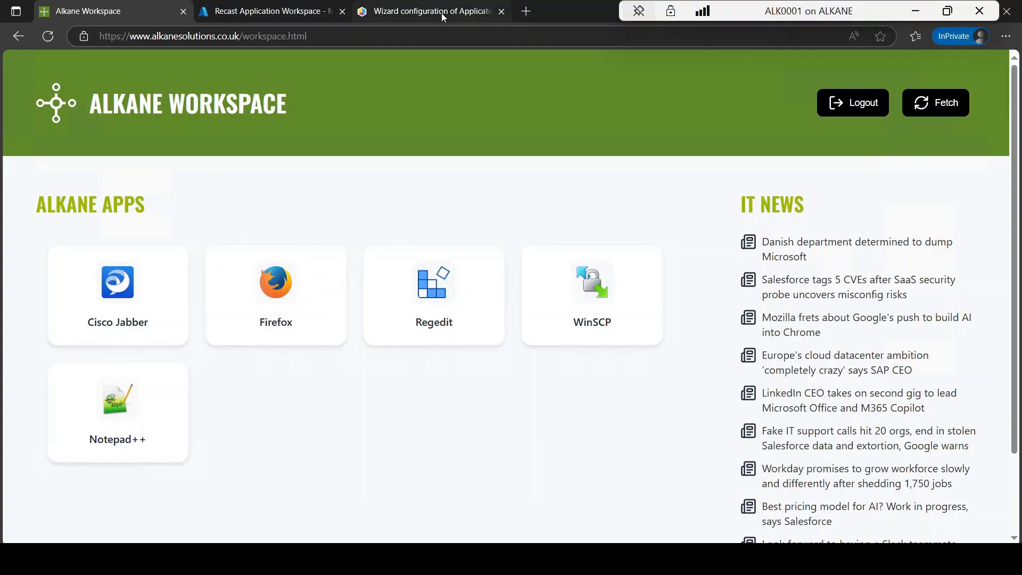
Step: View the Teams wizard configuration documentation and examine the web redirect URI path in the Recast Application Workspace app registration's Authentication settings in Azure
left_click(441, 13)
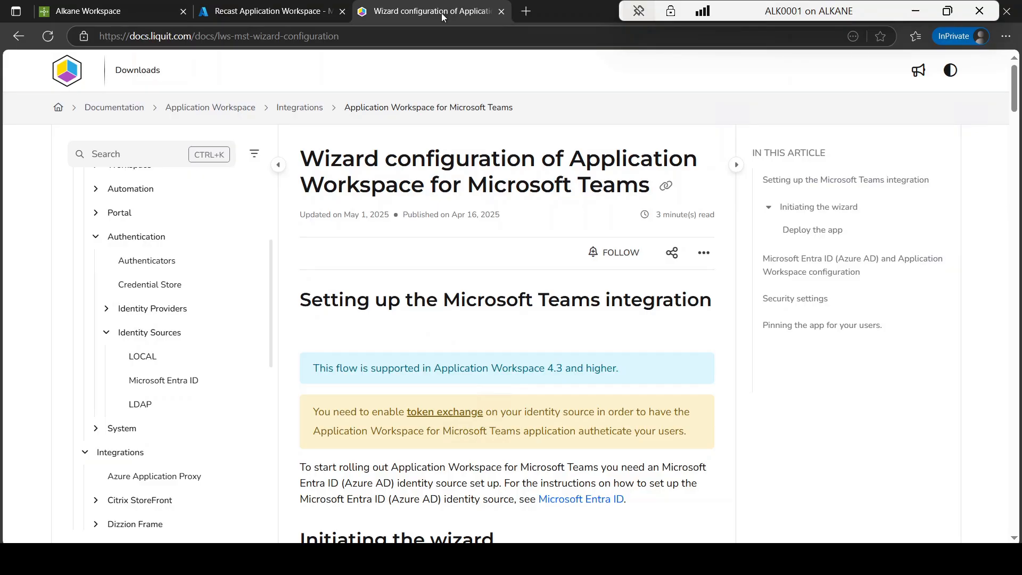
left_click(291, 10)
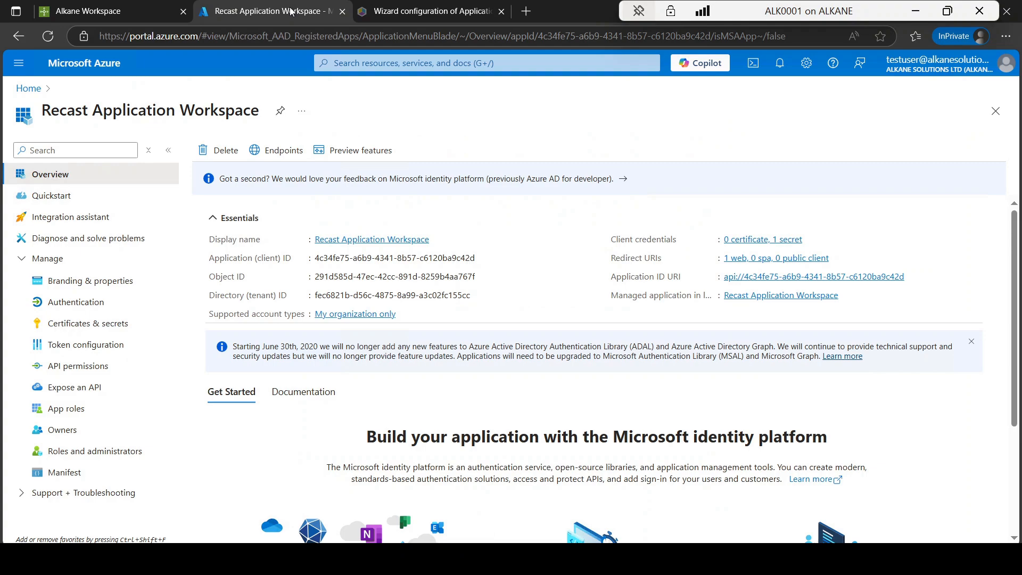
left_click(93, 306)
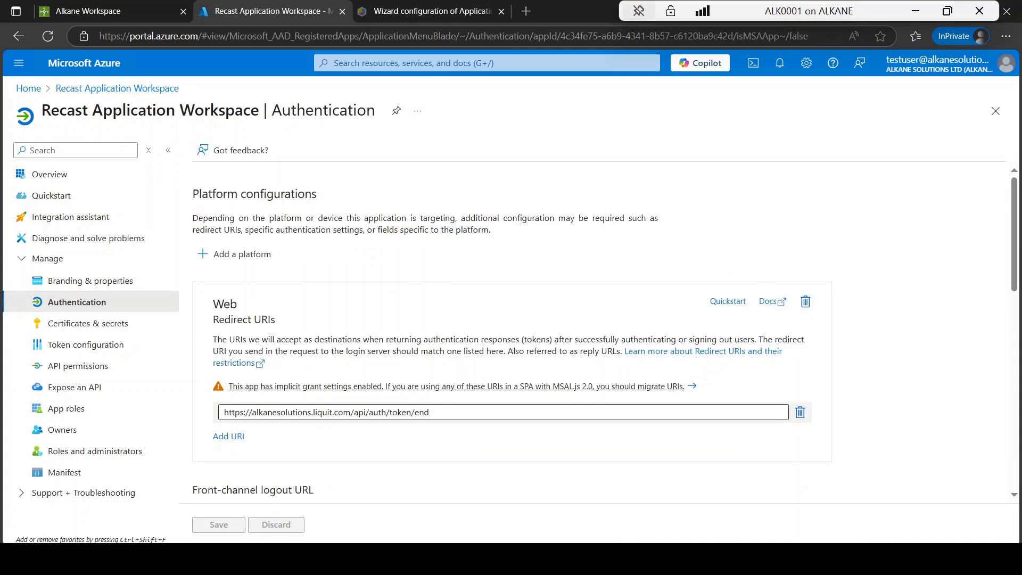
left_click_drag(252, 412, 429, 412)
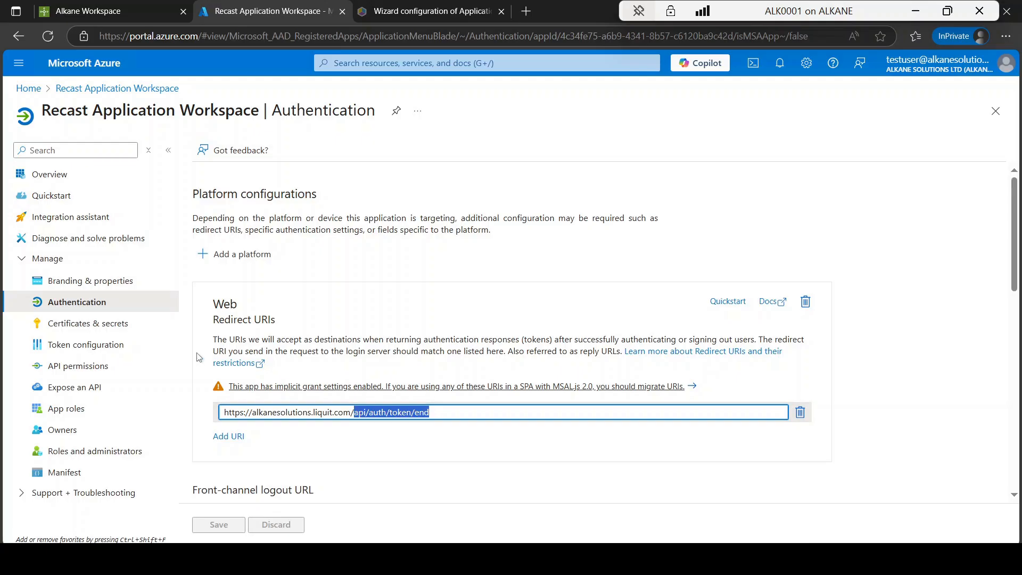
Step: Review the app registration's client secrets, its API permissions including Directory.Read.All, and its Expose an API settings
left_click(121, 325)
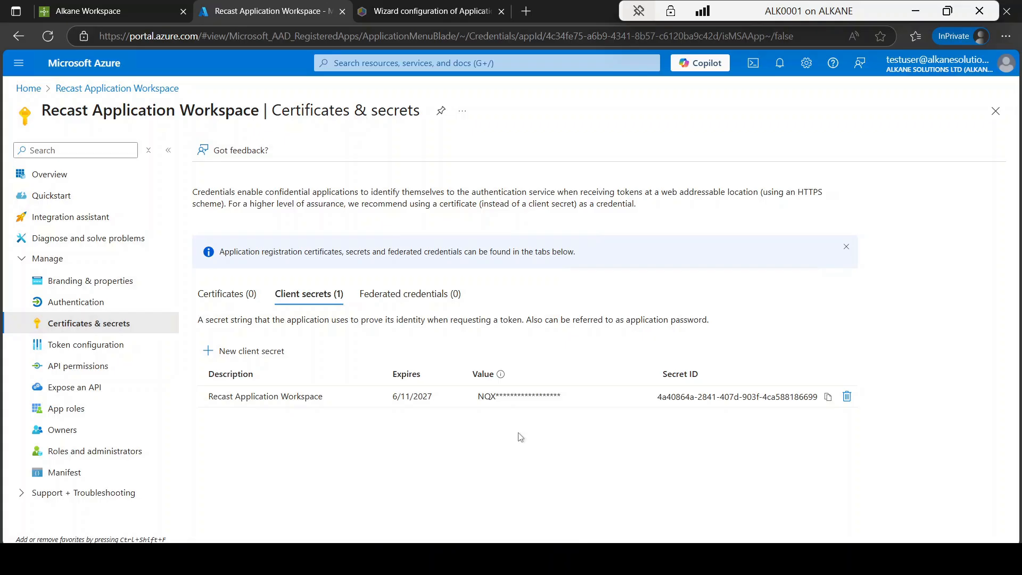
left_click(108, 371)
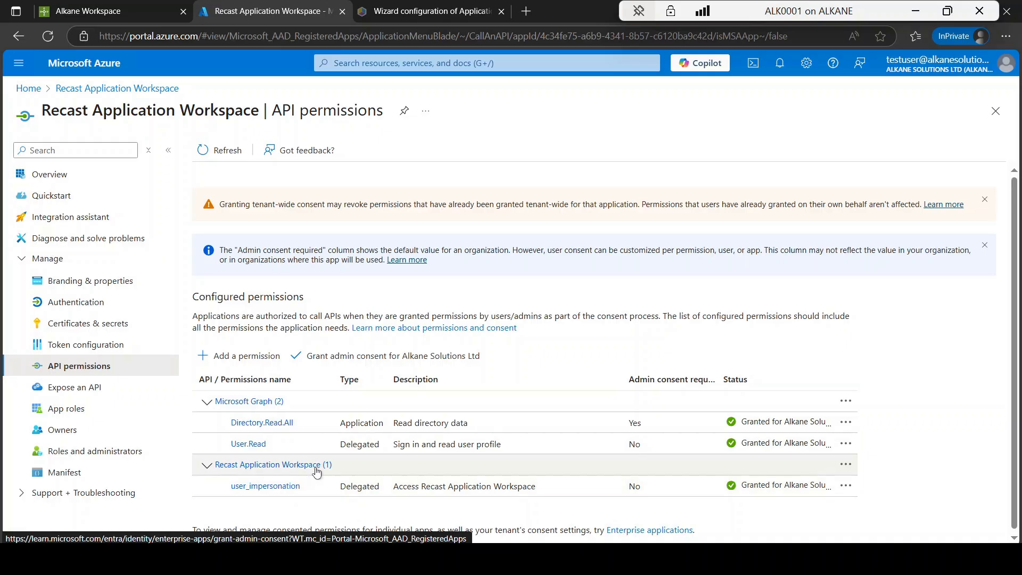
left_click(433, 423)
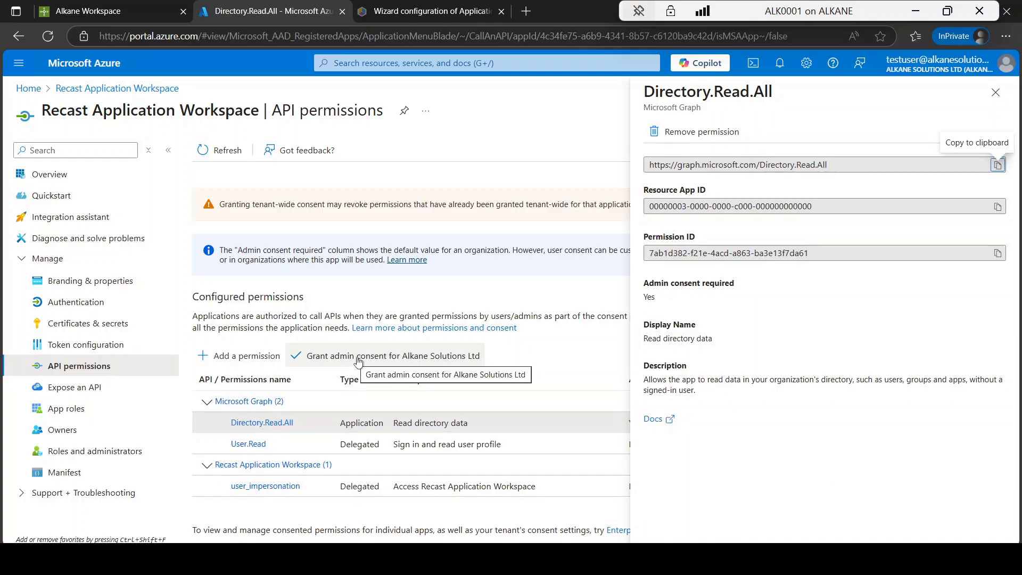
left_click(80, 388)
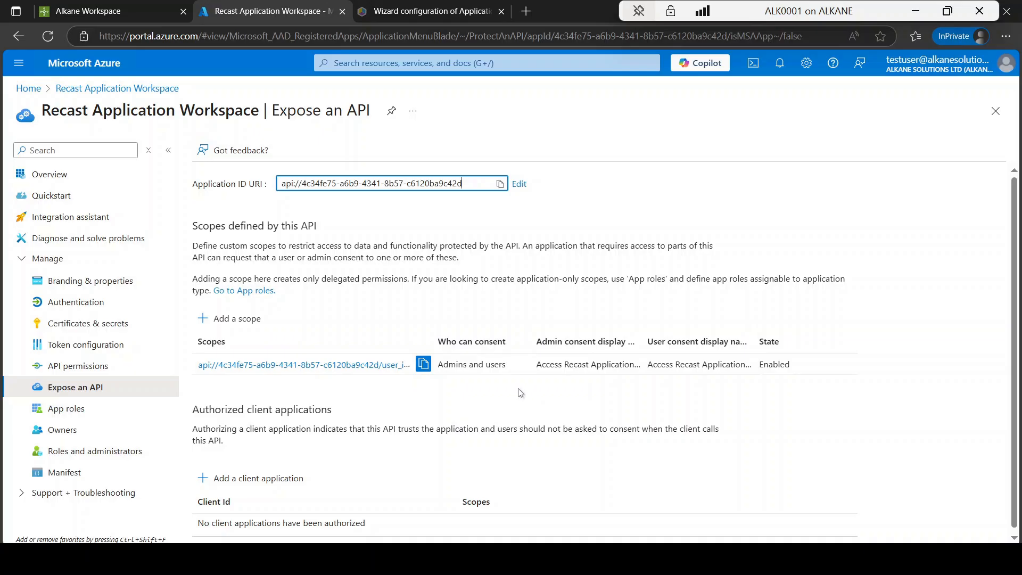
Step: Switch to the Application Workspace desktop window and open the AlkaneAzure Microsoft Entra ID identity source from the Identity Sources list
key("alt+Tab")
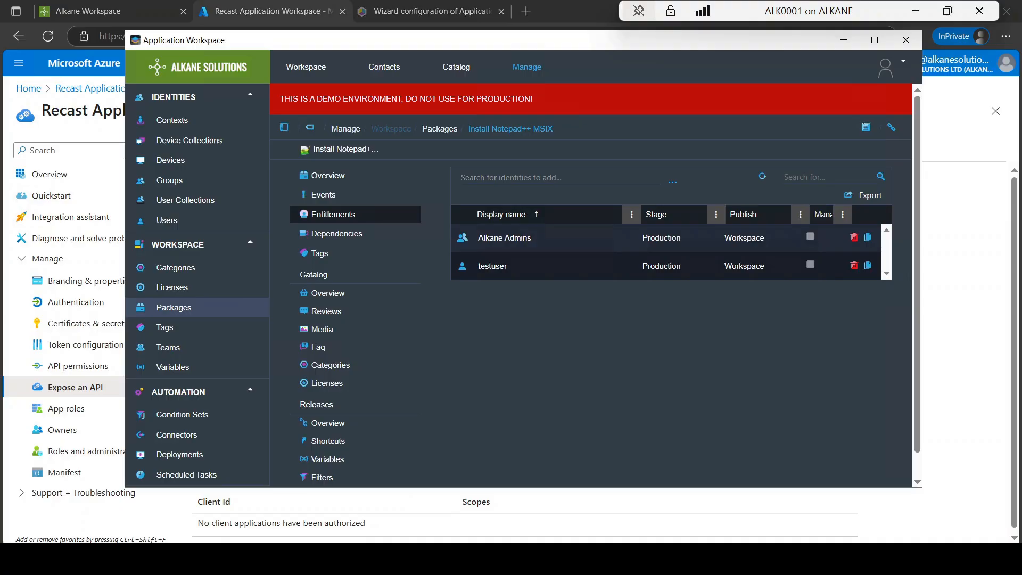
left_click(540, 69)
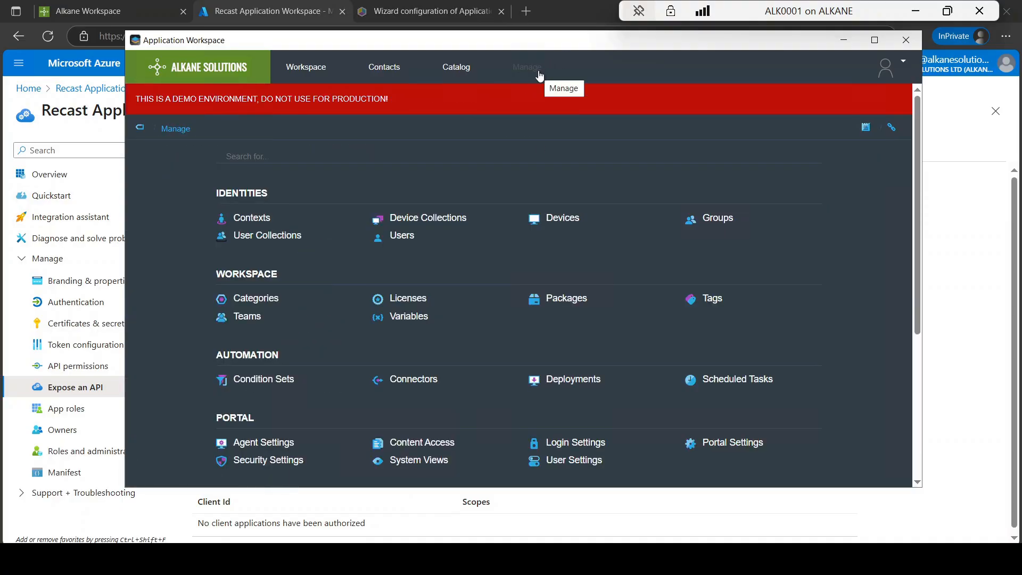
left_click_drag(916, 136, 910, 296)
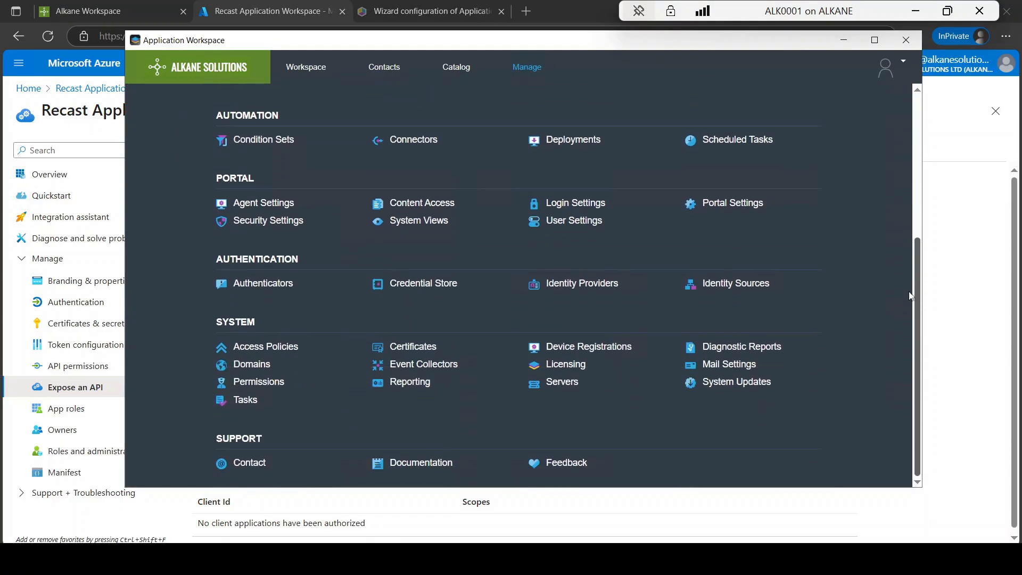
left_click(749, 283)
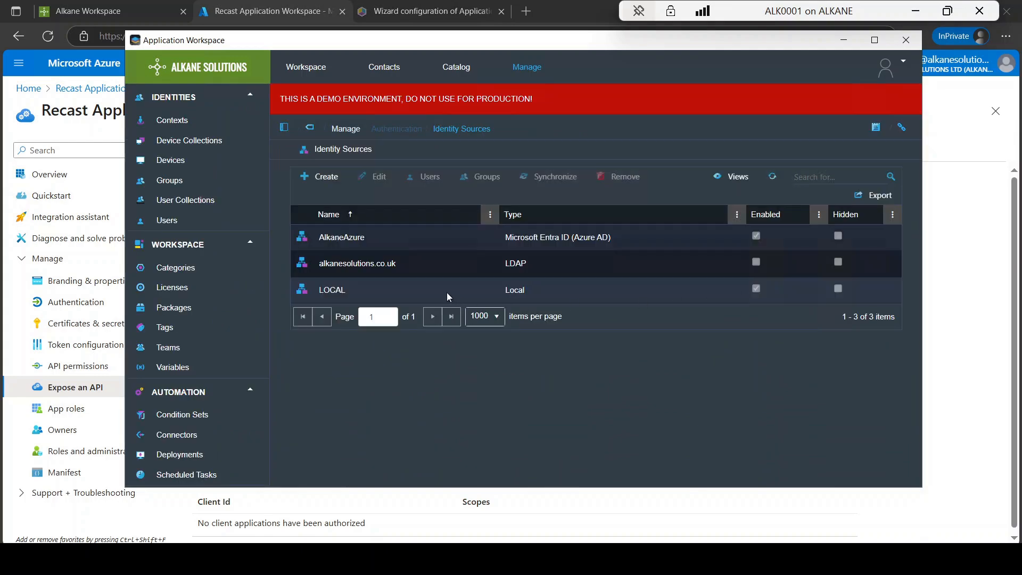
left_click(446, 292)
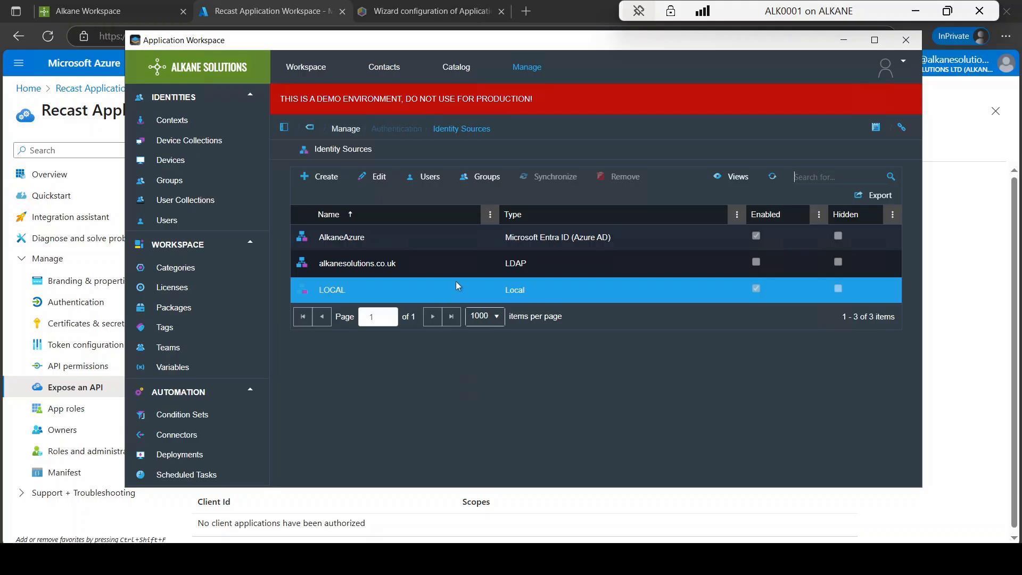
left_click(463, 276)
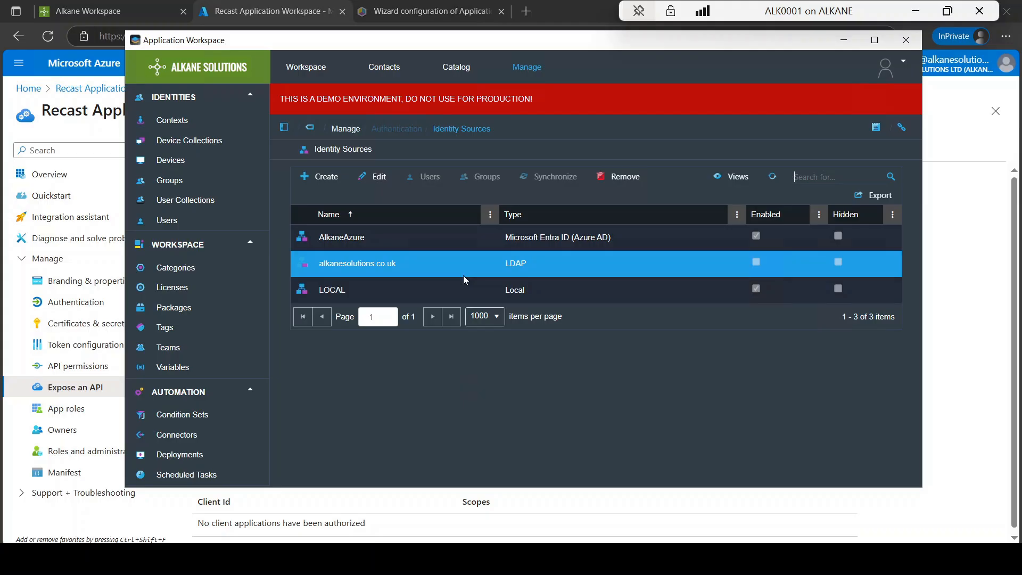
left_click(442, 241)
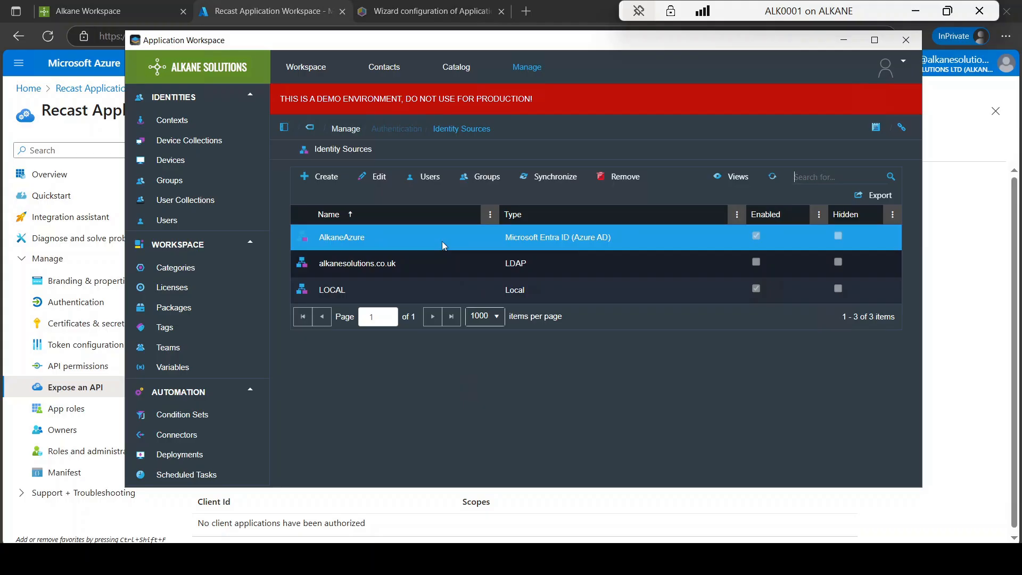
double_click(442, 241)
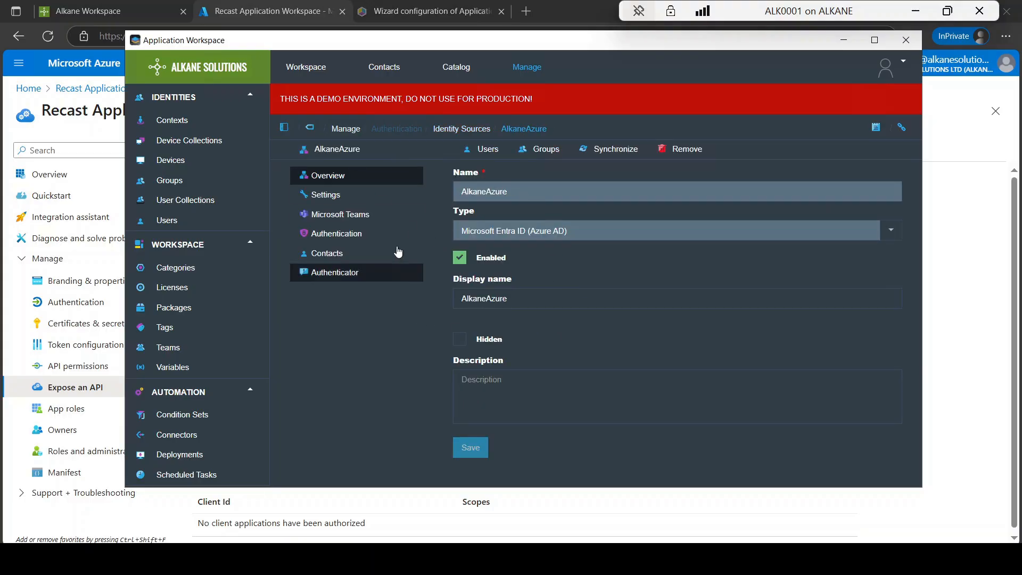
Step: Review the AlkaneAzure identity source's application settings, including the Application ID, and try pasting a value into the client secret field
left_click(342, 202)
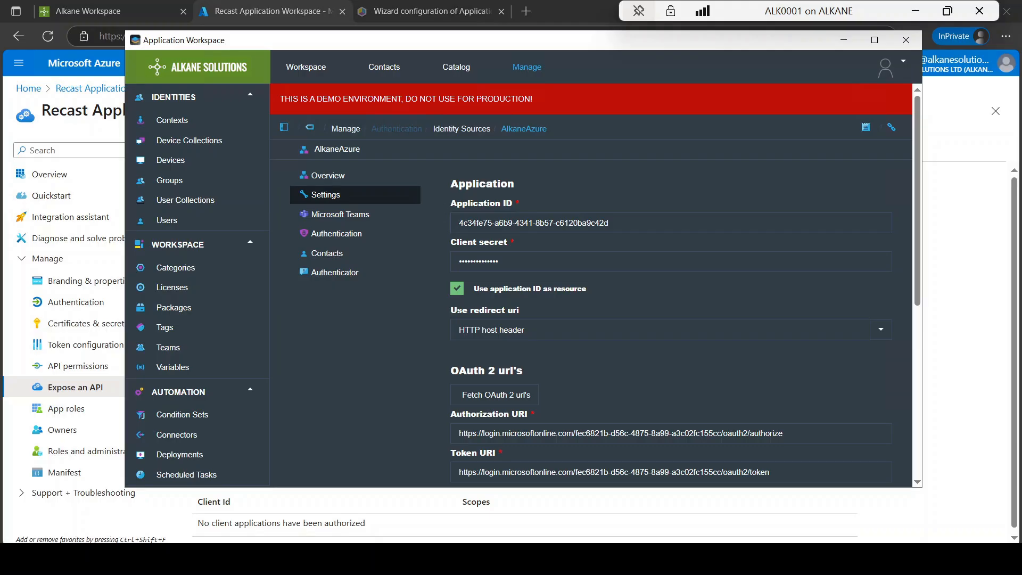
left_click(496, 257)
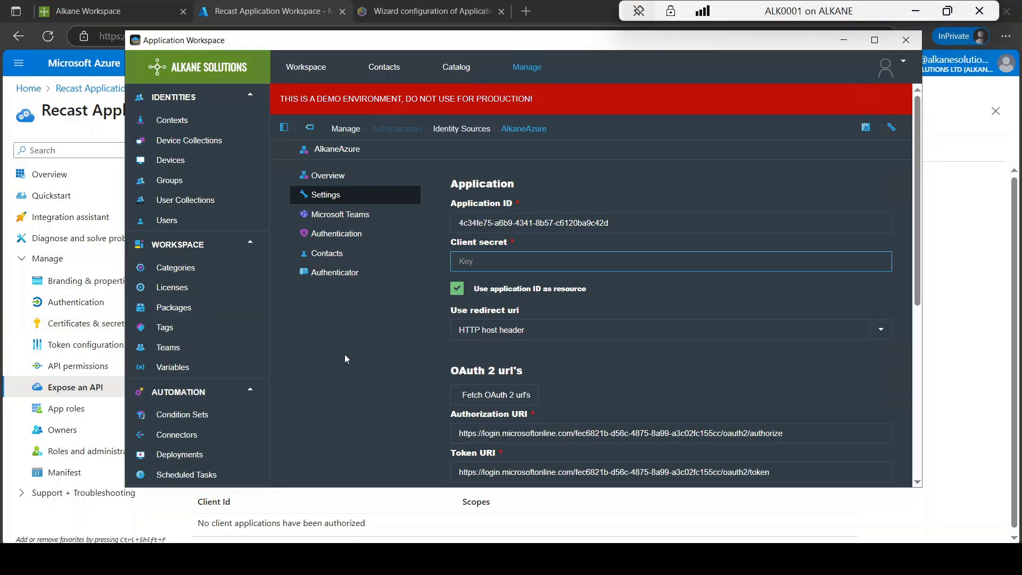
key("ctrl+v")
scroll(918, 336, "down", 3)
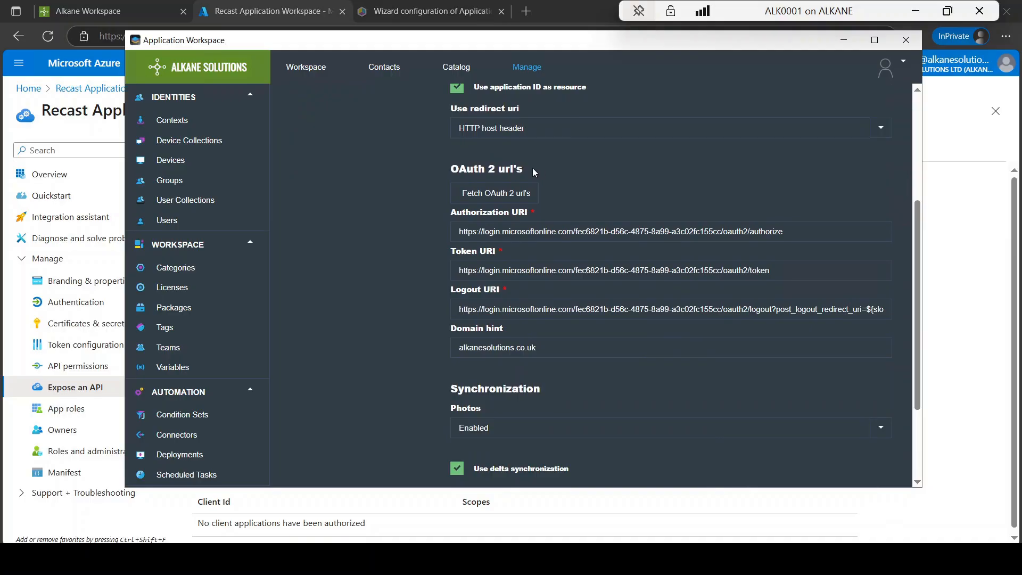
Step: Examine the tenant ID option for fetching the OAuth 2 URLs of the Entra ID source, and cancel without fetching
left_click(520, 193)
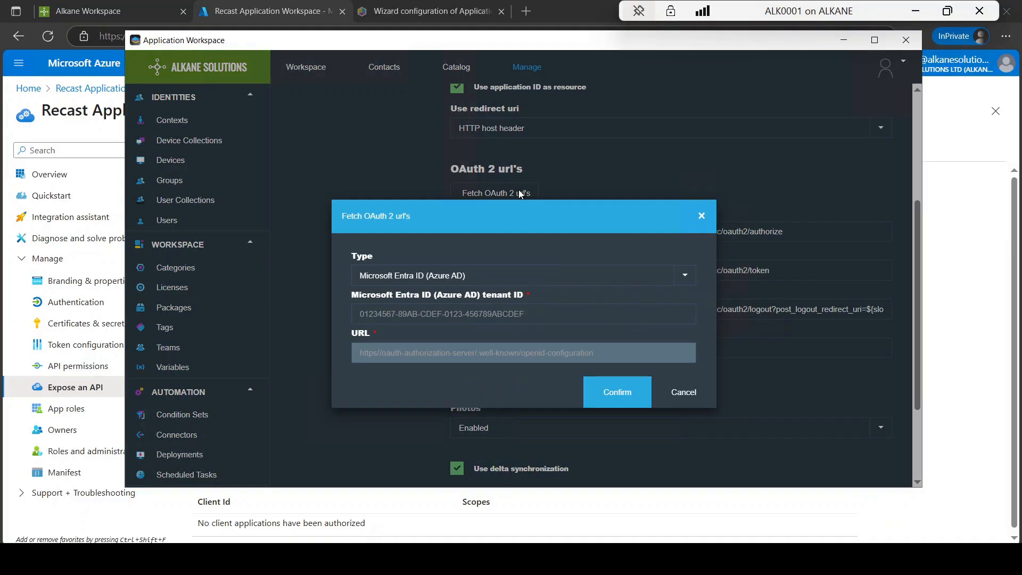
left_click(524, 314)
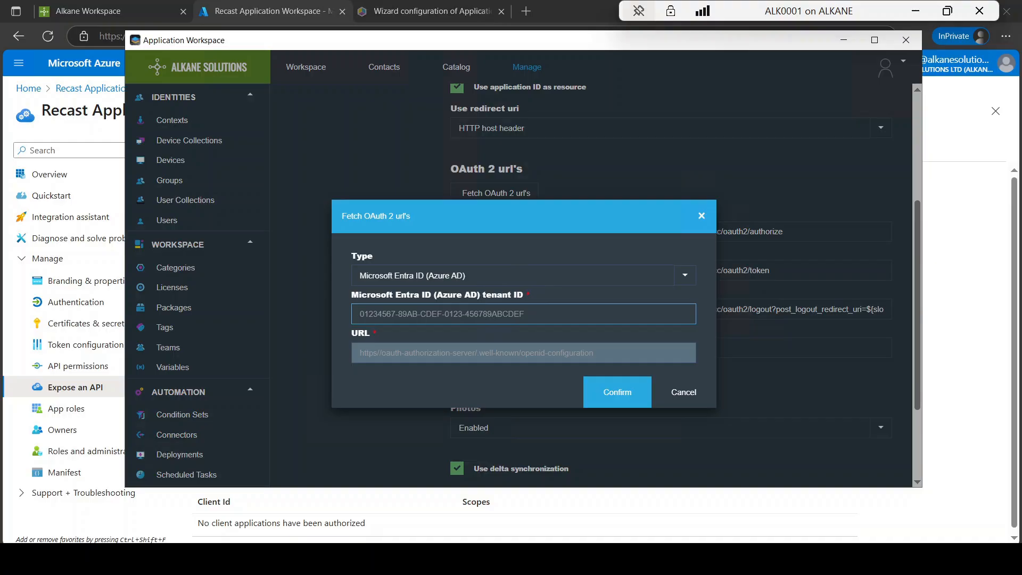
left_click(701, 217)
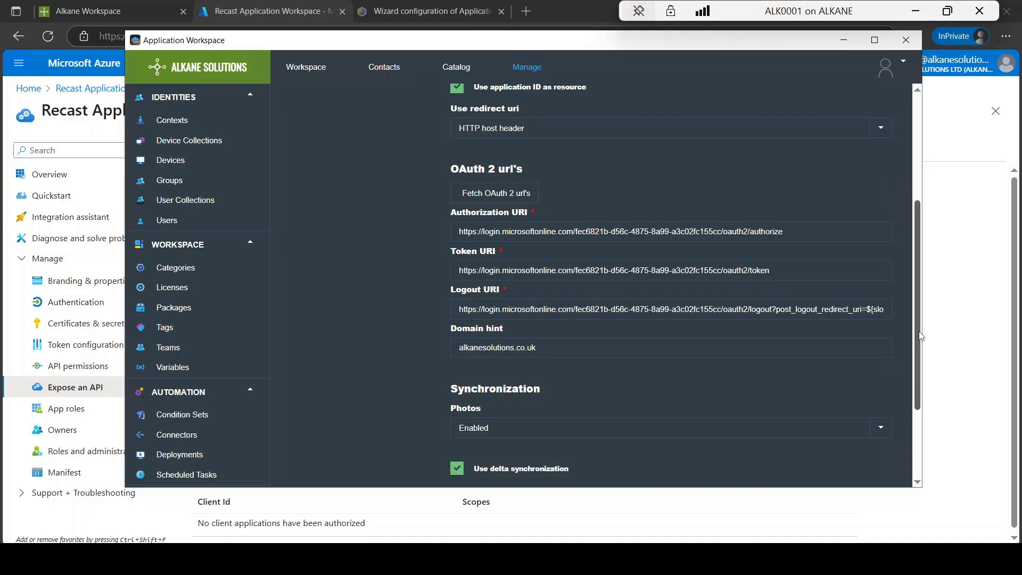
left_click_drag(922, 340, 906, 203)
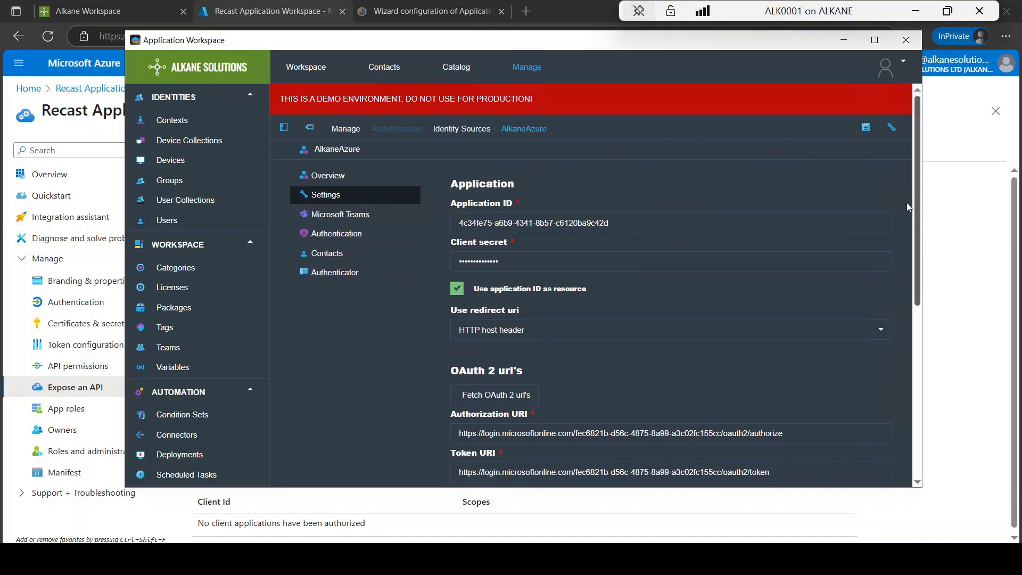
Step: Review the AlkaneAzure Microsoft Teams setup page, the Token Exchange method's Application ID URI and the Federated method's settings, without changing anything
left_click(356, 218)
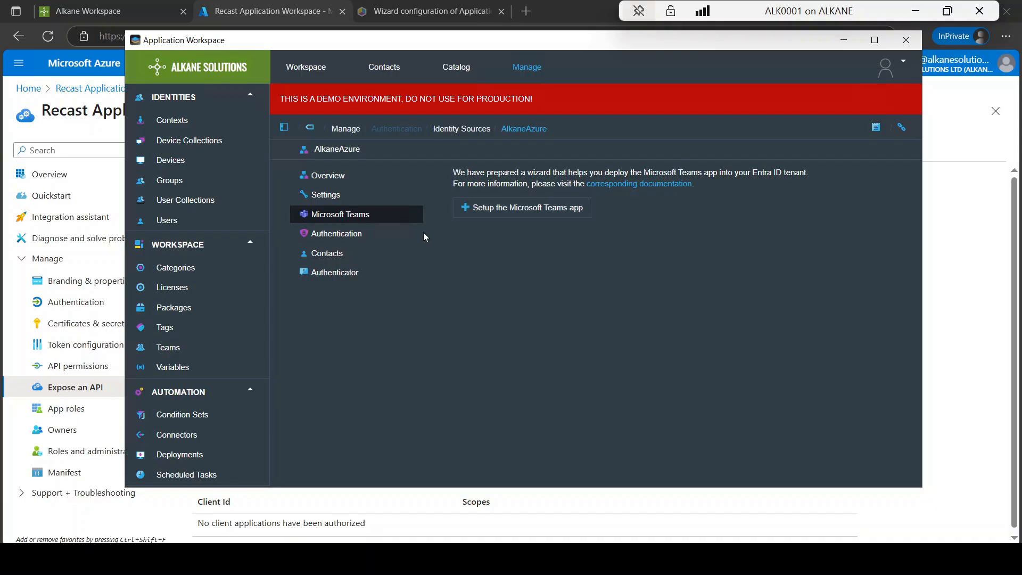
left_click(350, 241)
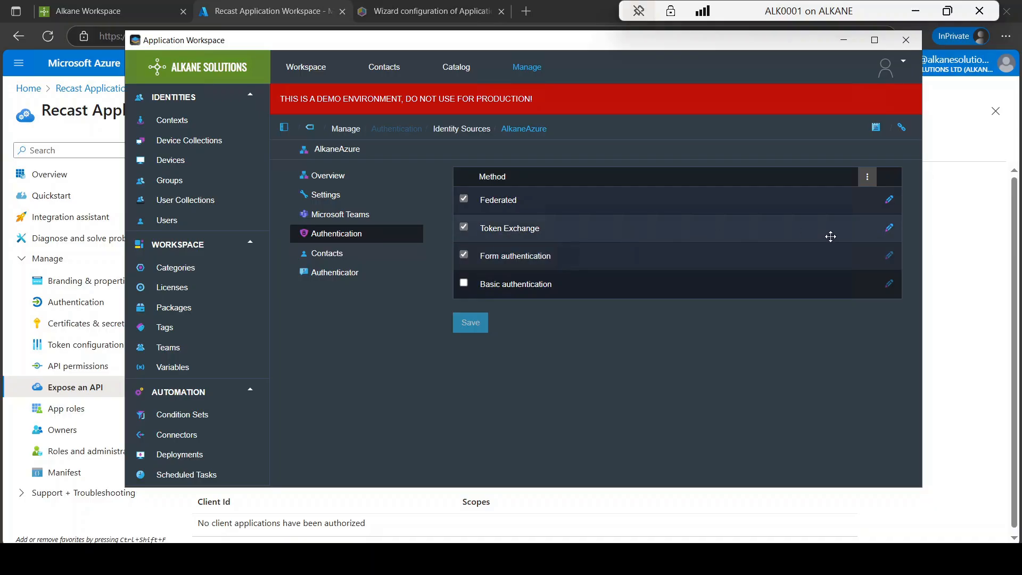
left_click(889, 228)
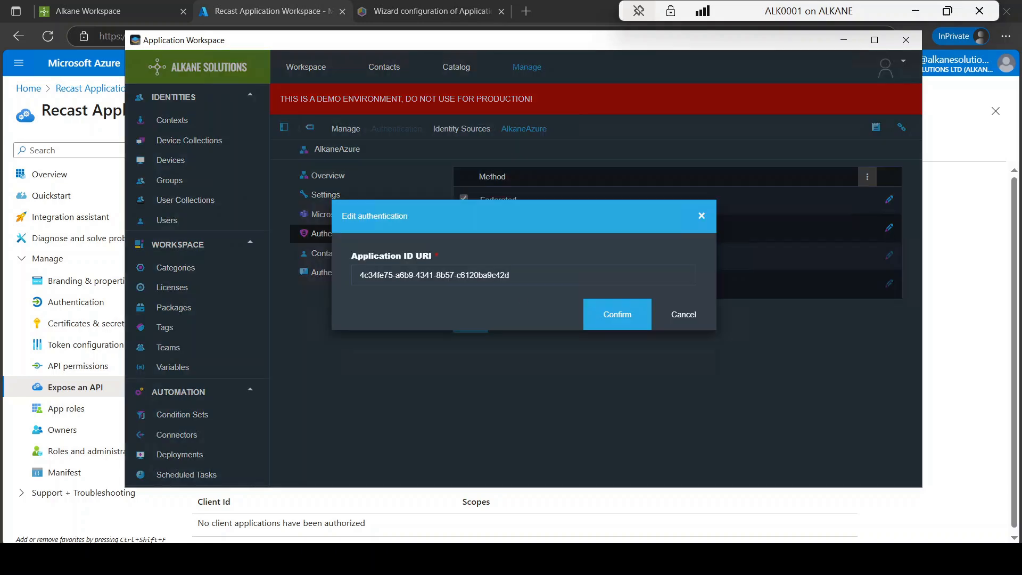
left_click_drag(522, 285, 354, 285)
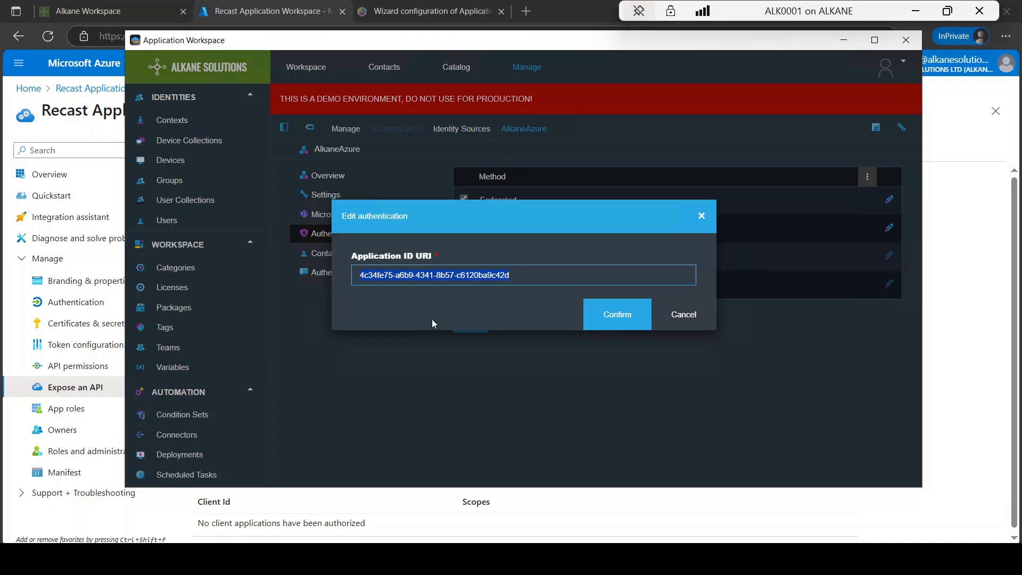
left_click(683, 315)
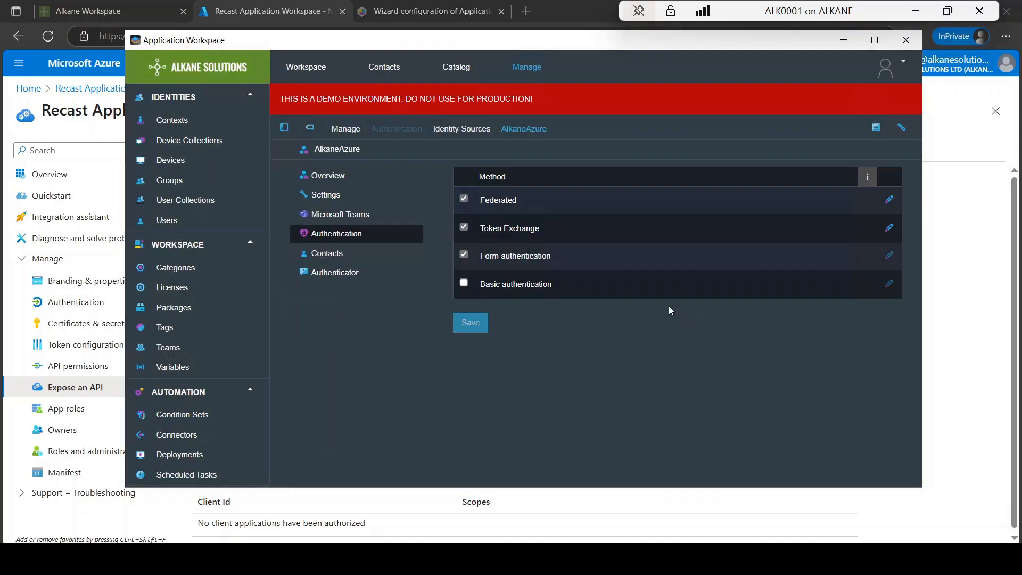
left_click(889, 200)
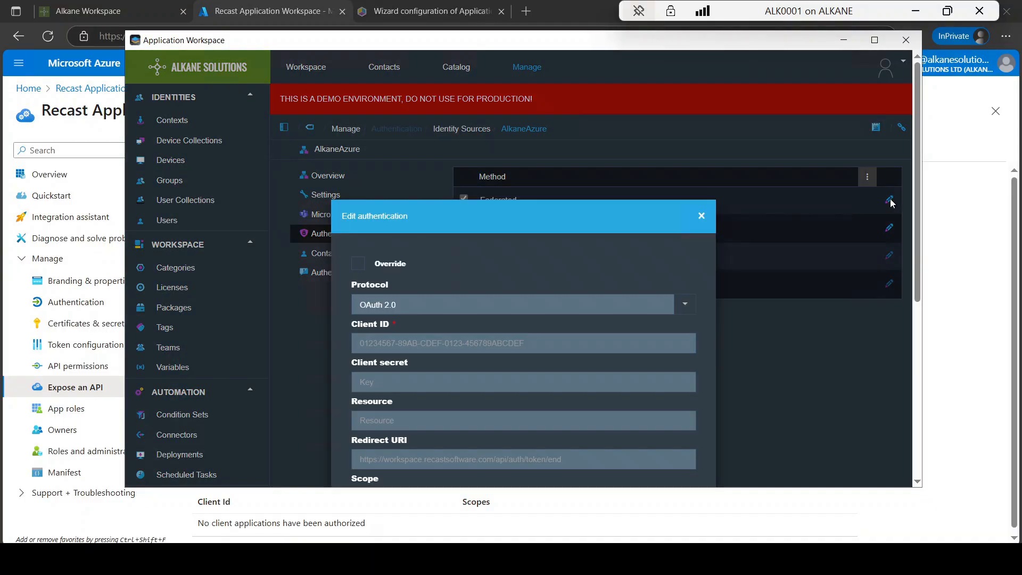
left_click(701, 214)
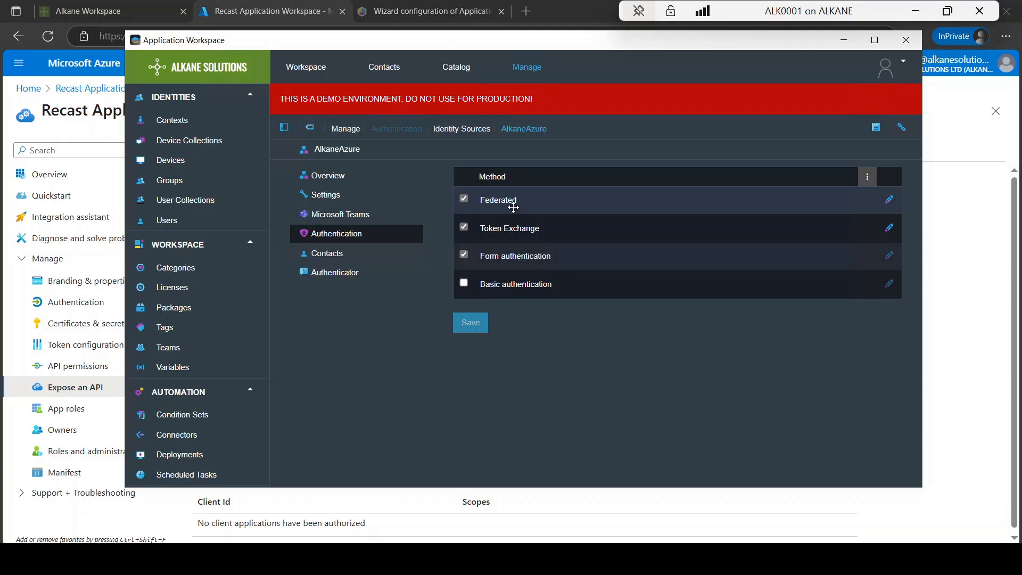
Step: Review the portal's security settings for websites allowed by Content Security Policy and Cross-Origin Resource Sharing, and view the Alkane Workspace web page
left_click(527, 68)
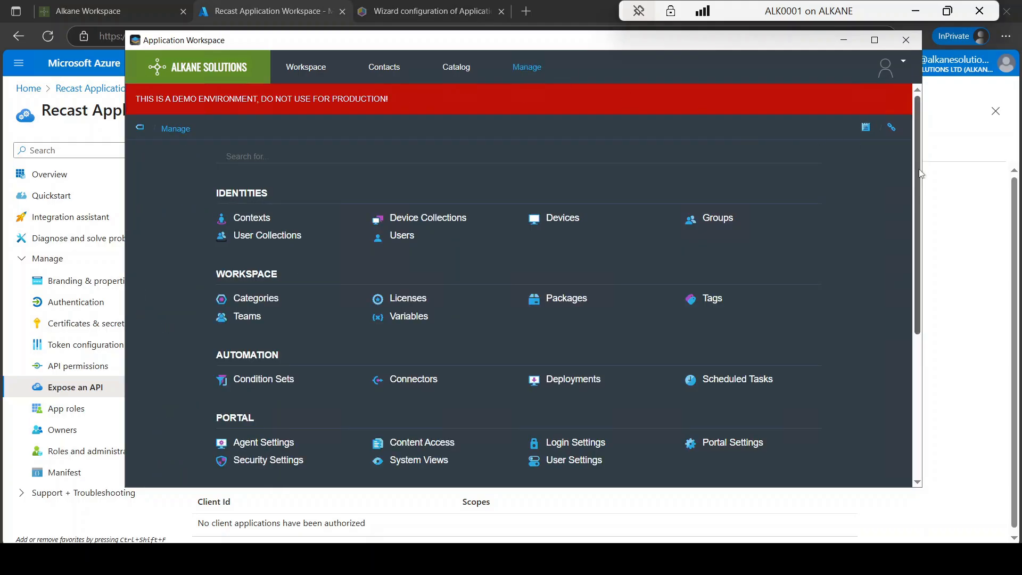
left_click(291, 461)
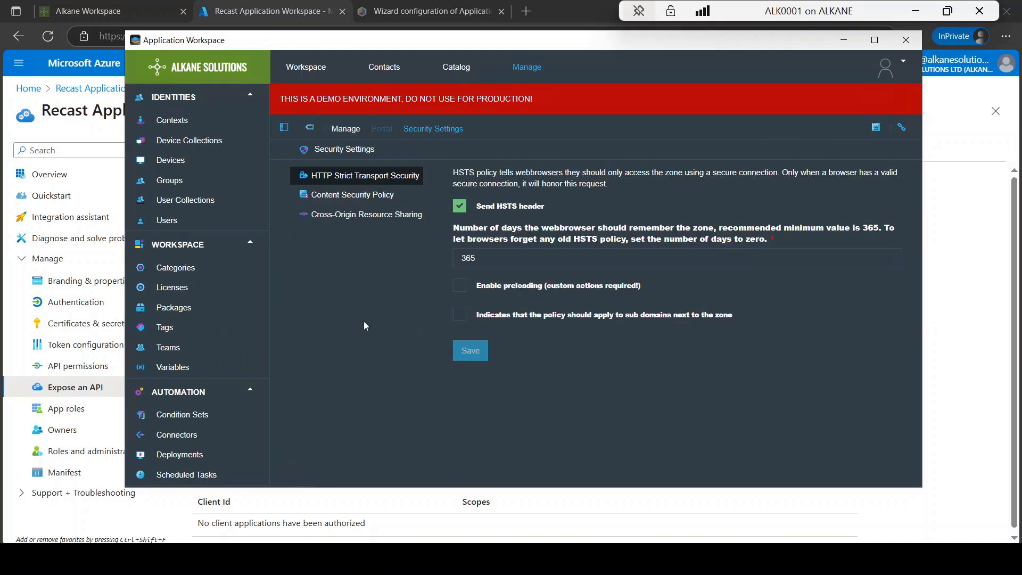
left_click(367, 195)
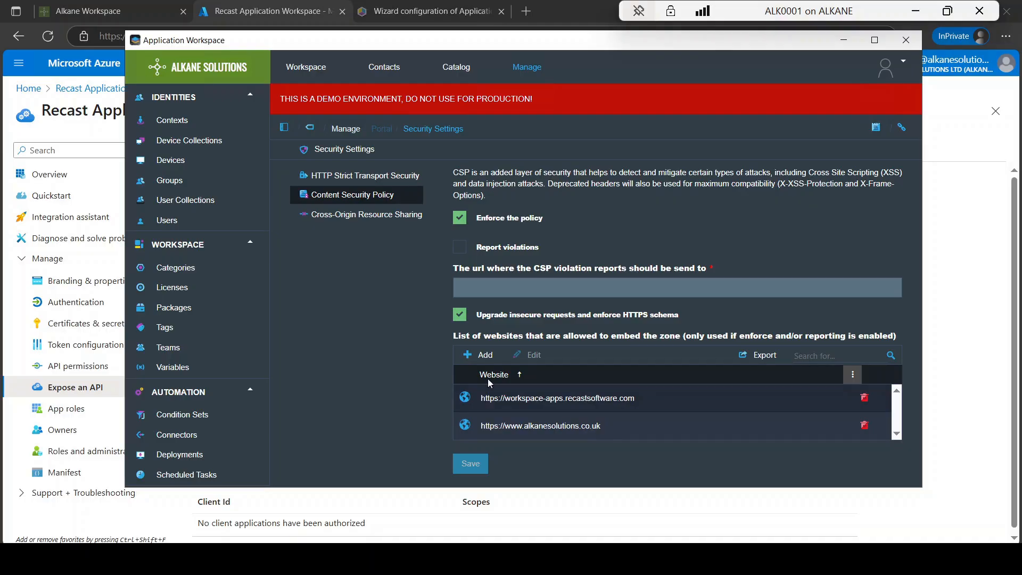
left_click(394, 218)
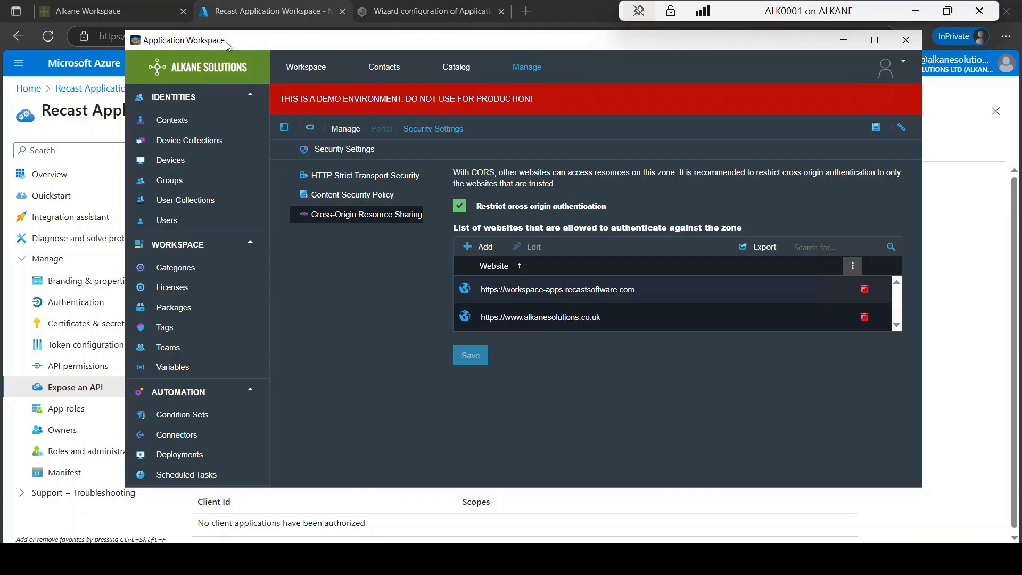
left_click(128, 4)
left_click(128, 5)
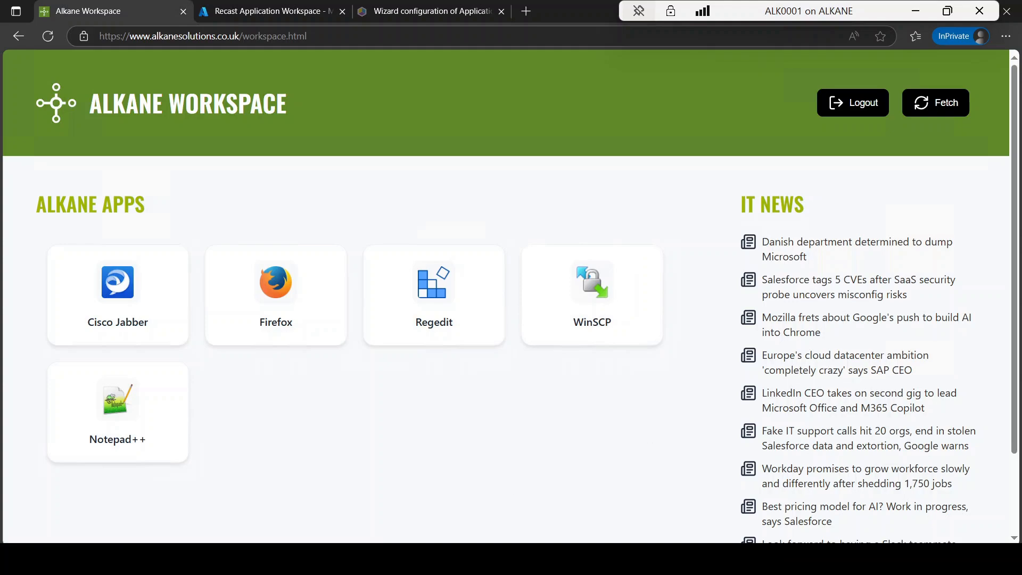
Step: In the Application Workspace desktop window, remove the Alkane Admins entitlement from the Install Notepad++ MSIX package
left_click(406, 559)
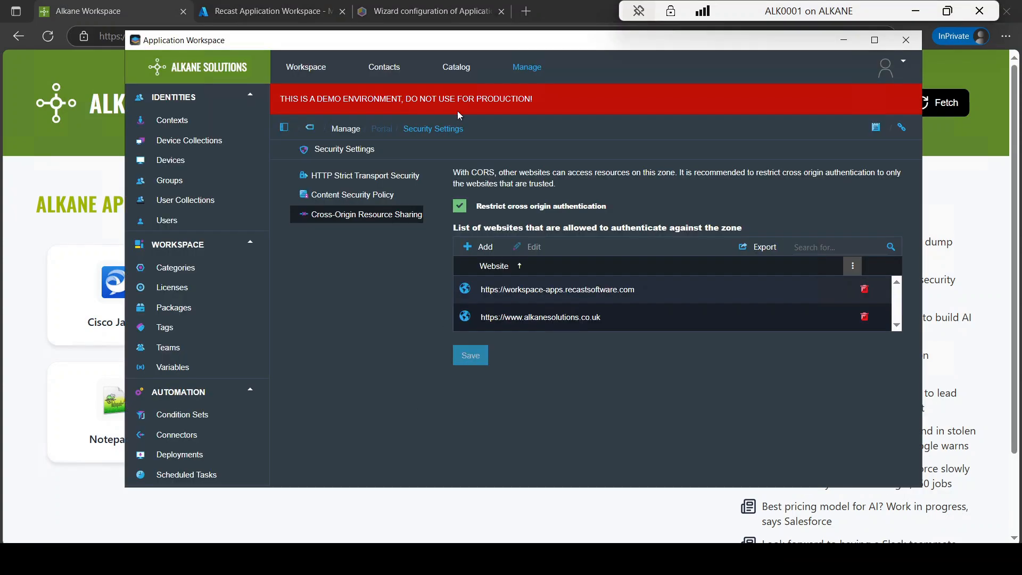
left_click(537, 75)
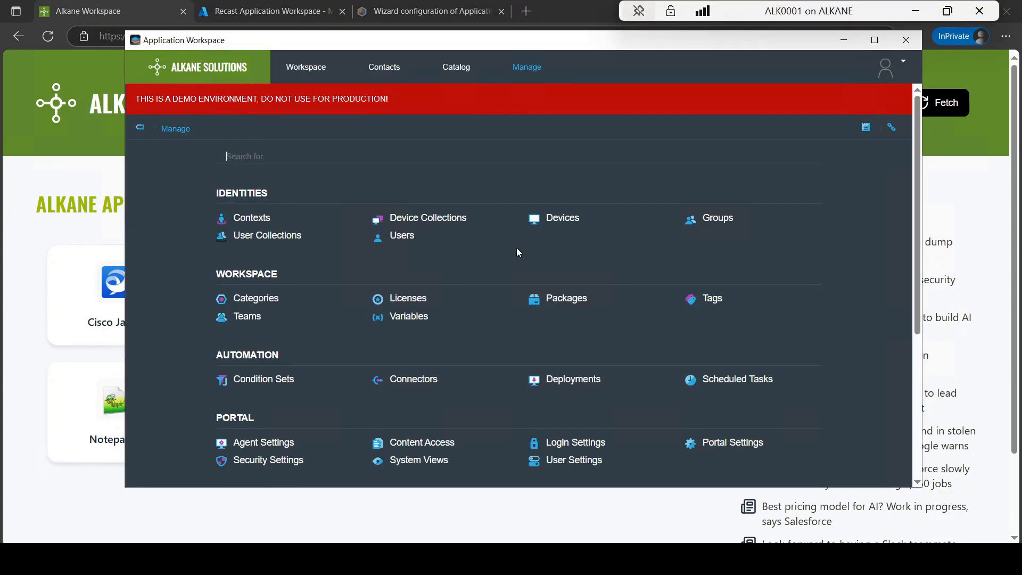
left_click(560, 292)
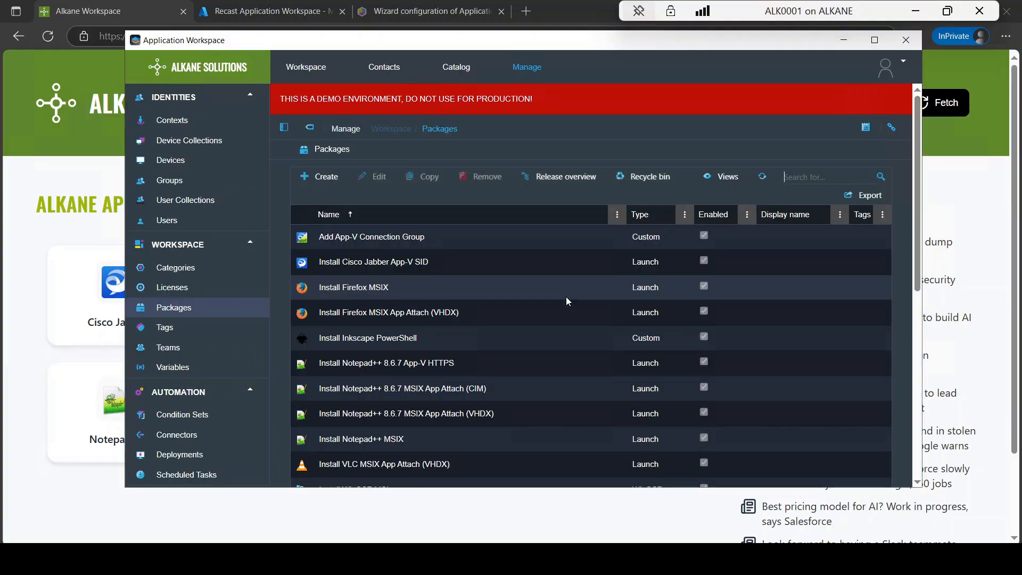
double_click(417, 437)
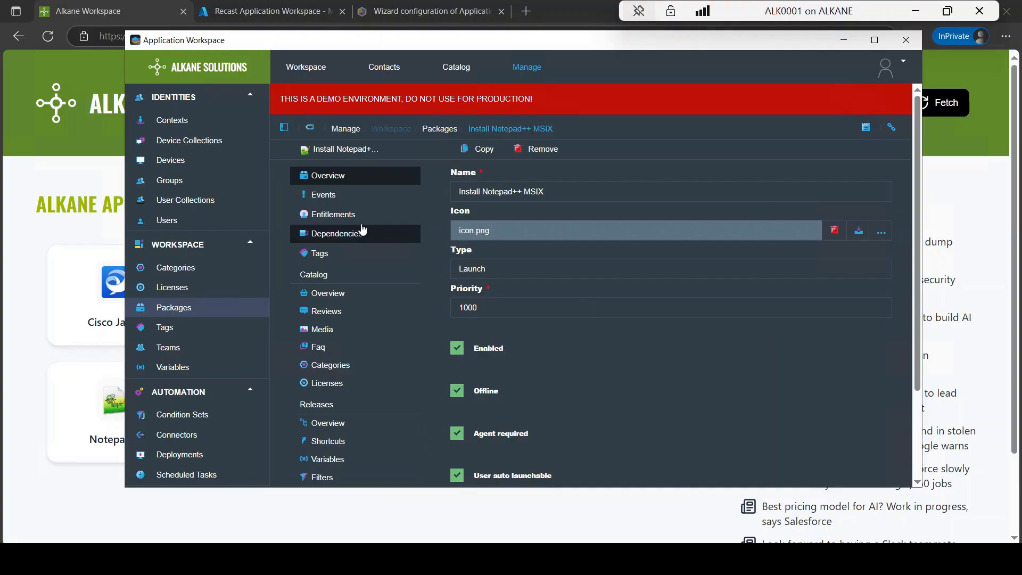
left_click(354, 217)
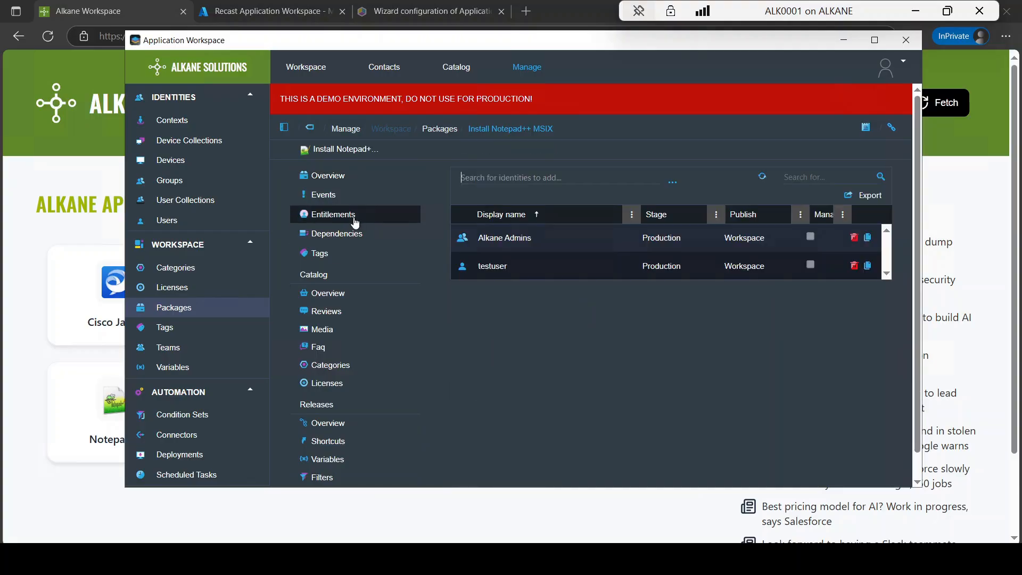
left_click(854, 238)
Step: Refresh the app lists on the Alkane Workspace web page and in Application Workspace within Microsoft Teams
left_click(12, 353)
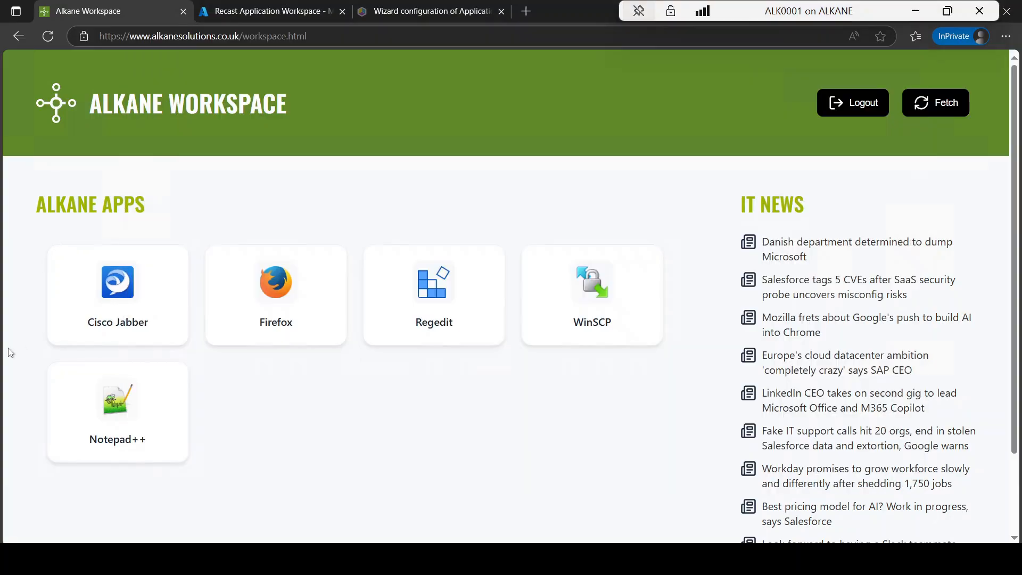
left_click(964, 108)
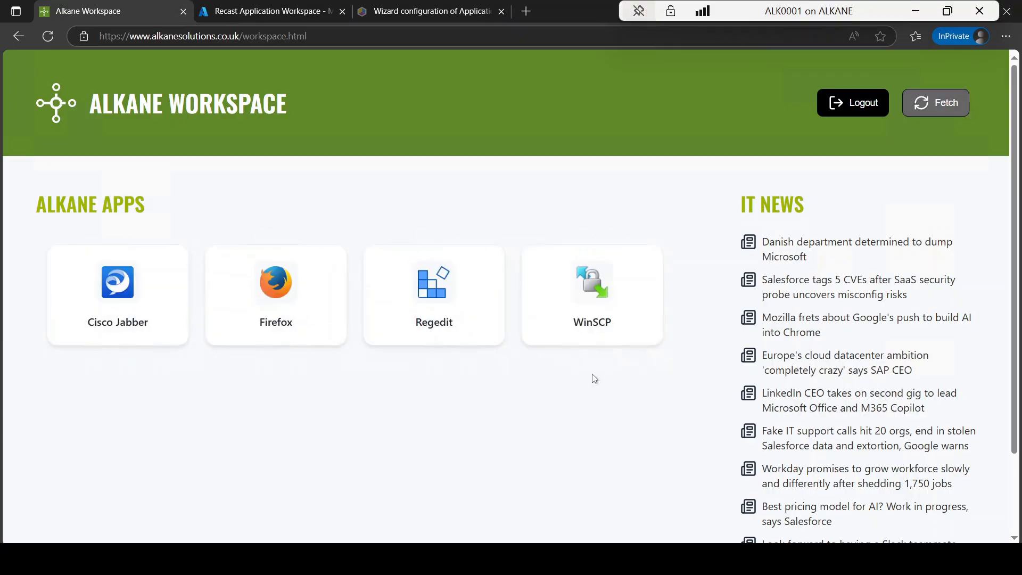
left_click(444, 558)
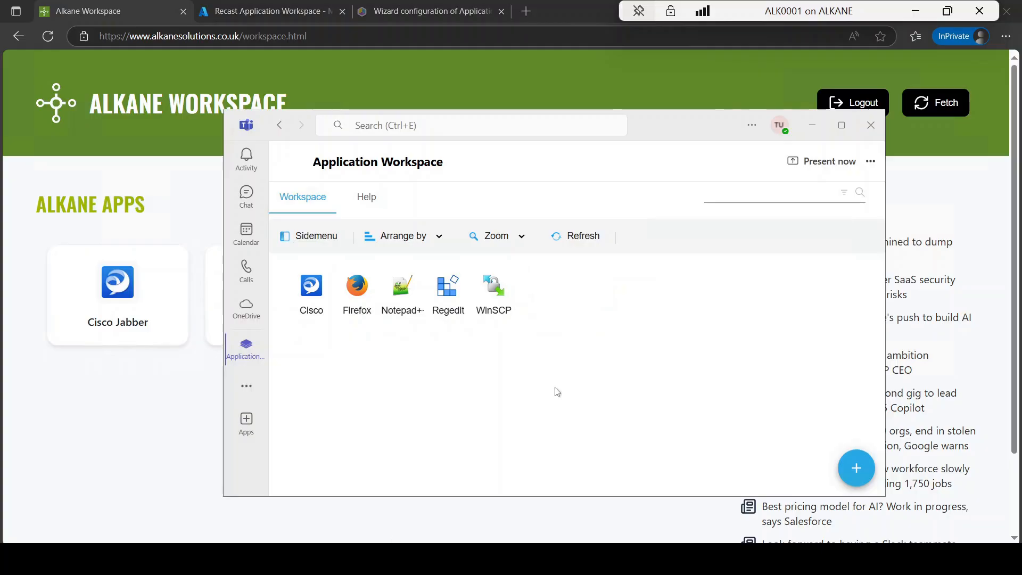
left_click(576, 237)
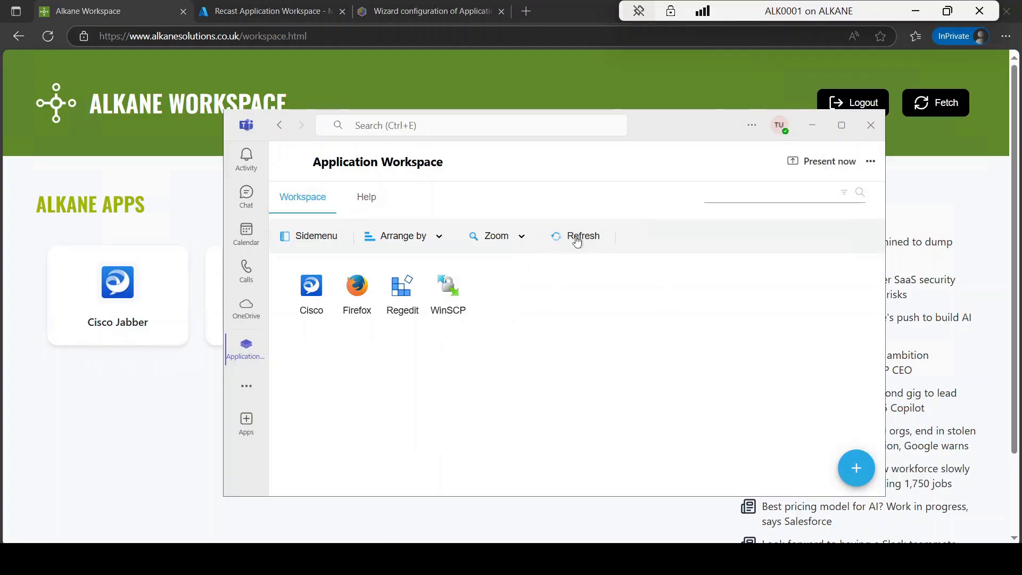